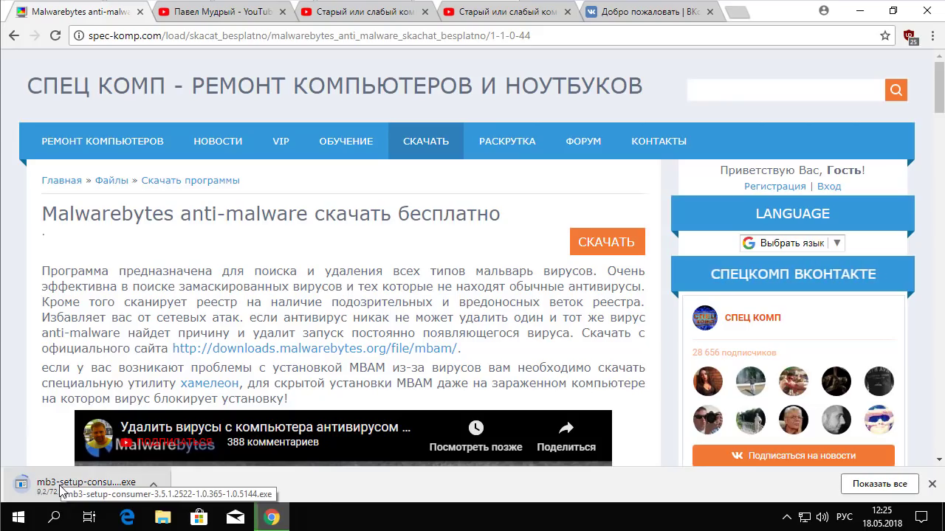
Step: Close the browser's downloads bar, then minimize the browser after viewing the ads on the YouTube video page
left_click(120, 490)
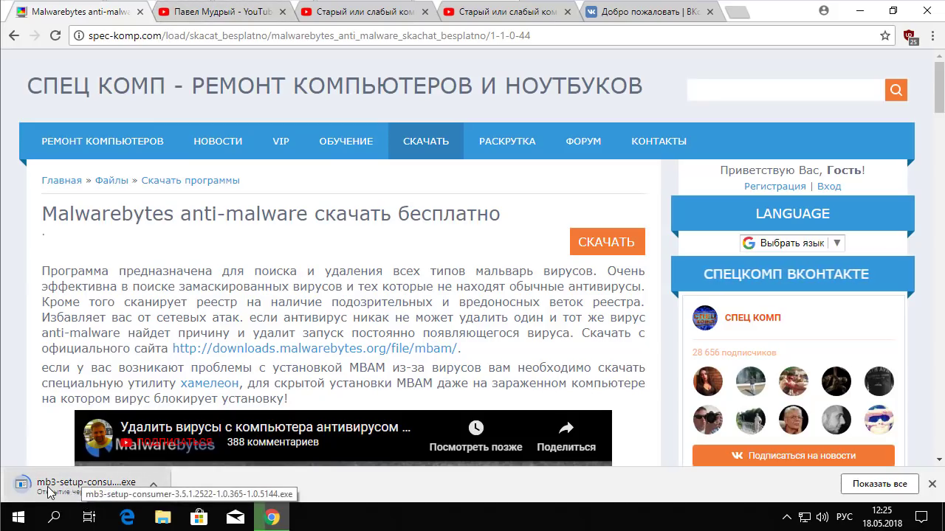
left_click(932, 484)
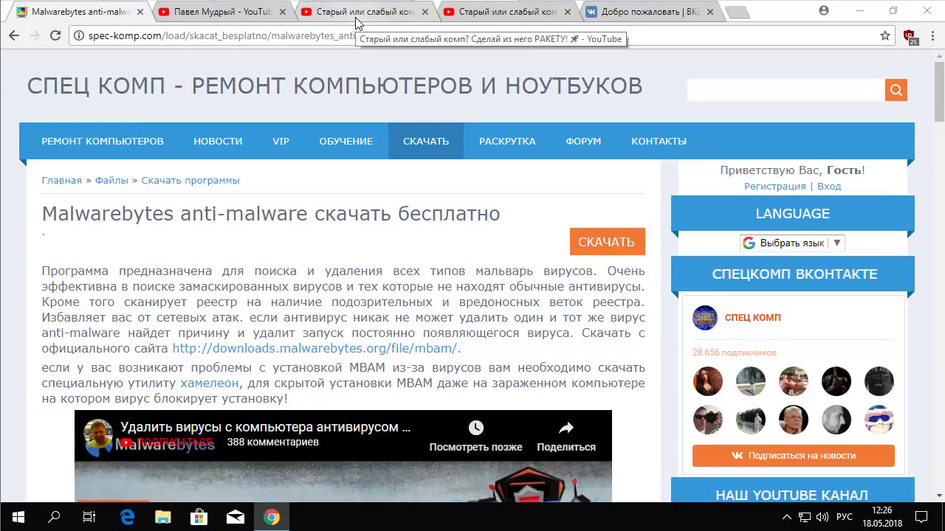
left_click(249, 13)
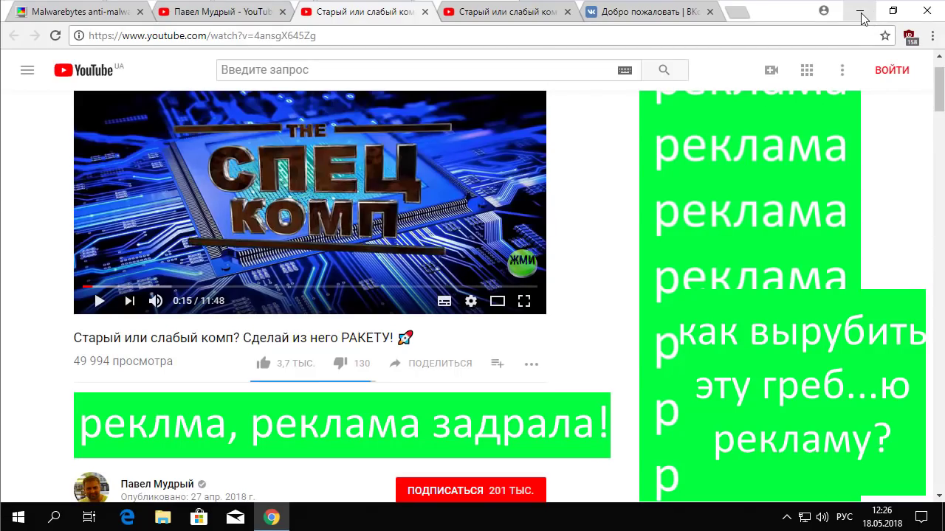
left_click(861, 12)
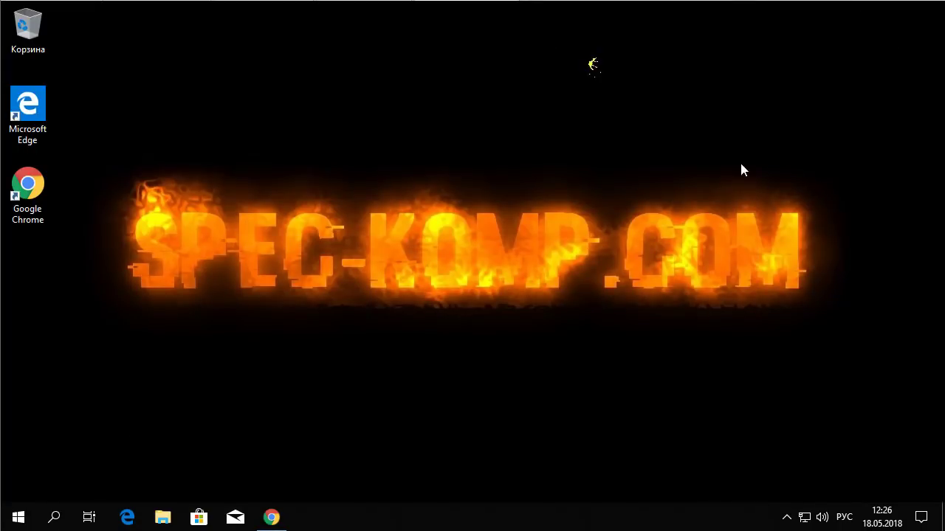
Step: Search Windows for "панель", open Control Panel and reach the network adapter settings through the Network and Sharing Center
right_click(804, 517)
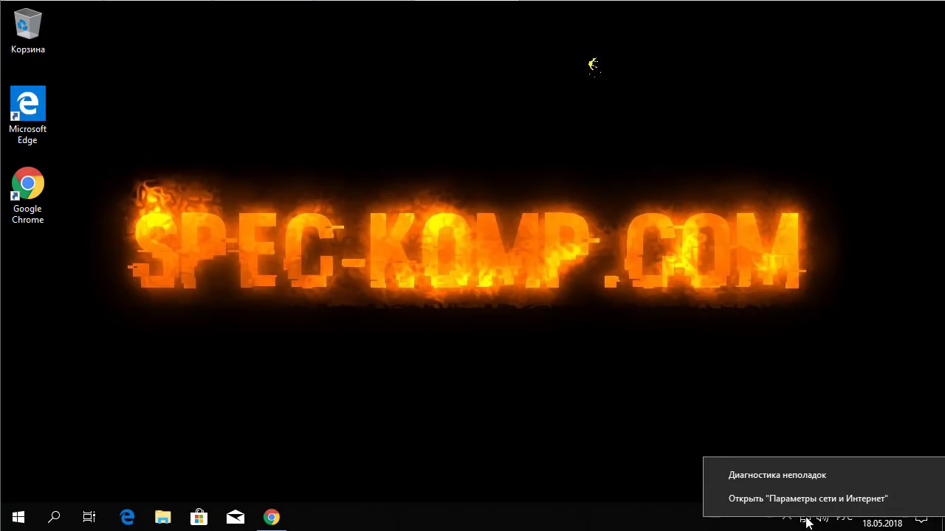
left_click(53, 517)
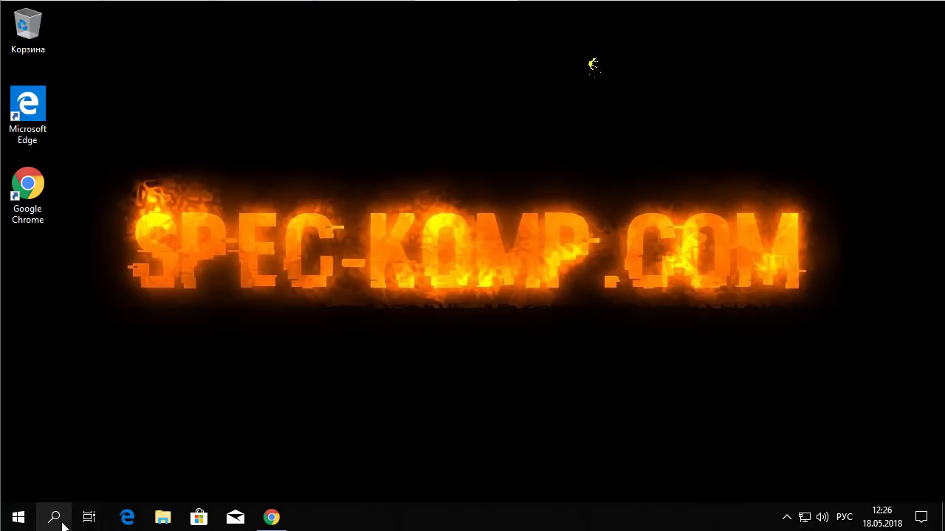
type("панель")
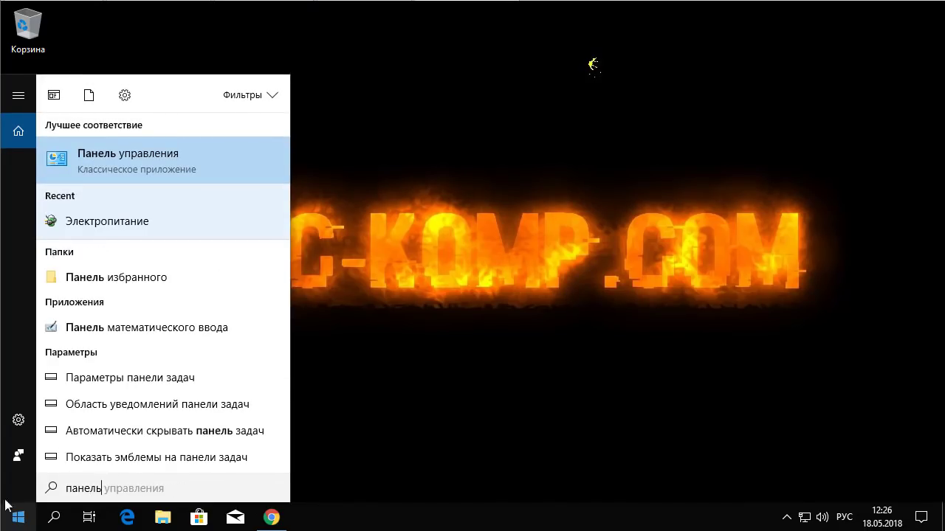
left_click(112, 161)
left_click(694, 110)
left_click(691, 167)
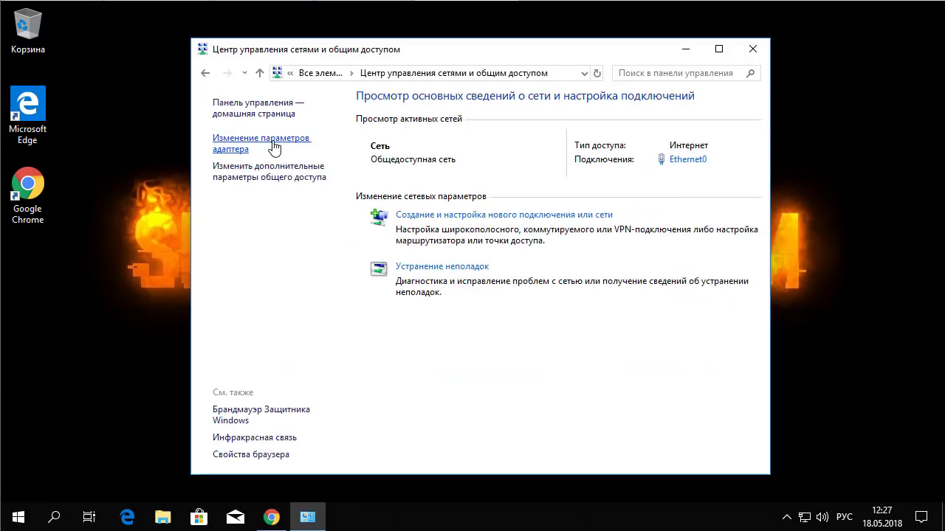
left_click(274, 148)
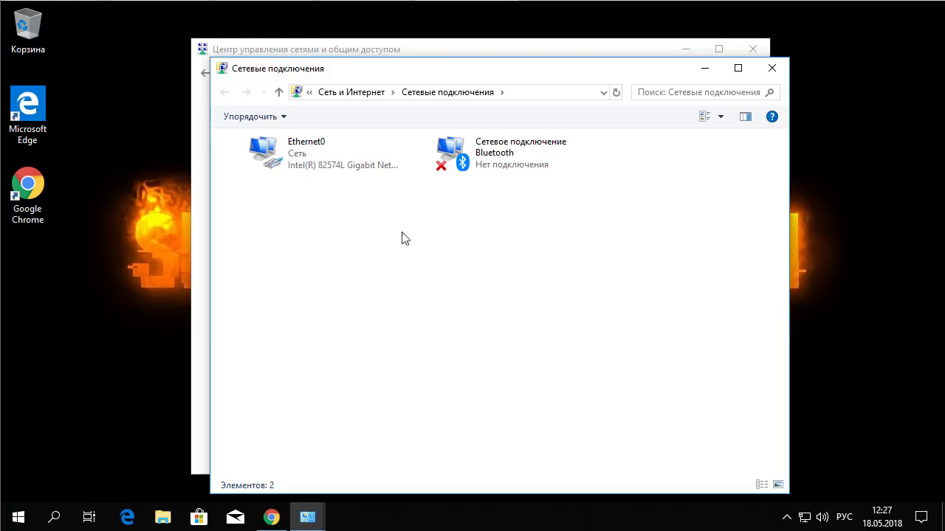
Step: Examine the status of the Ethernet0 connection and close its status window
right_click(297, 160)
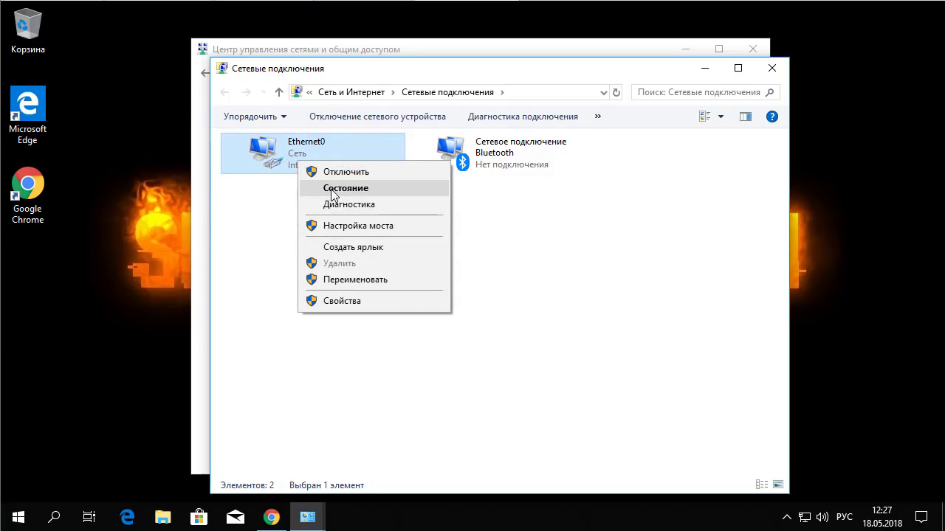
left_click(338, 189)
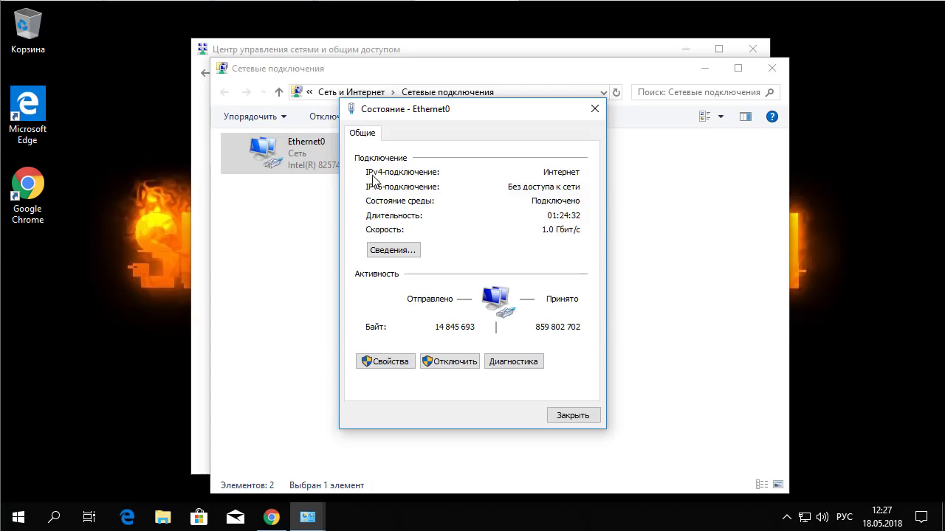
left_click(595, 108)
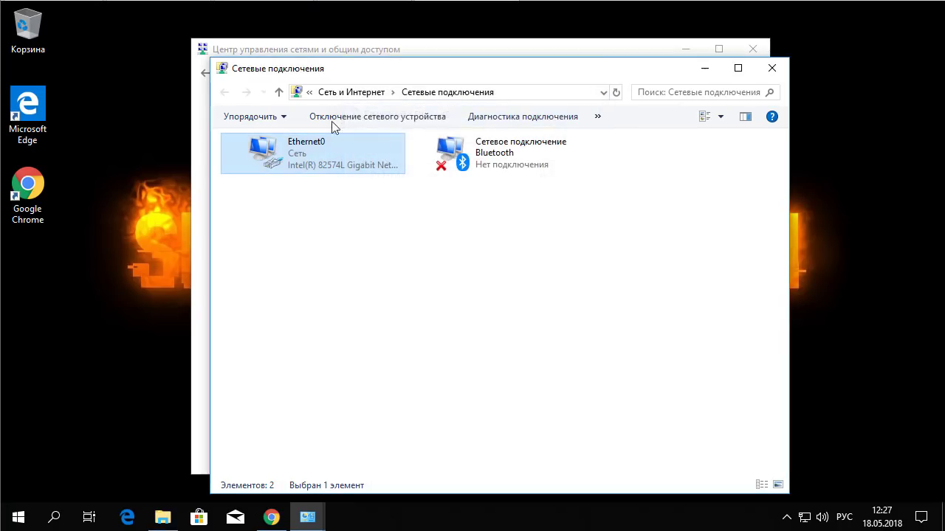
Step: In Ethernet0's IPv4 properties, specify 8.8.8.8 as the preferred DNS server and 8.8.4.4 as the alternate
right_click(267, 161)
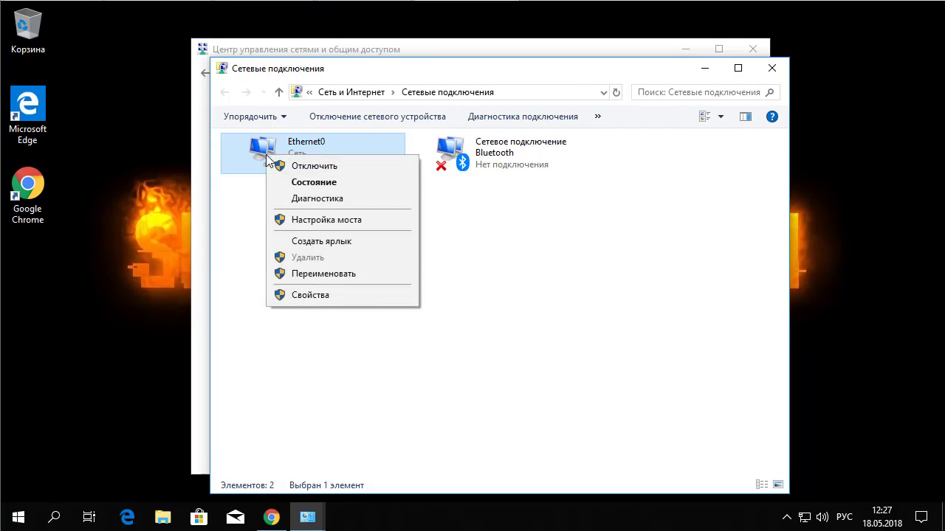
left_click(312, 294)
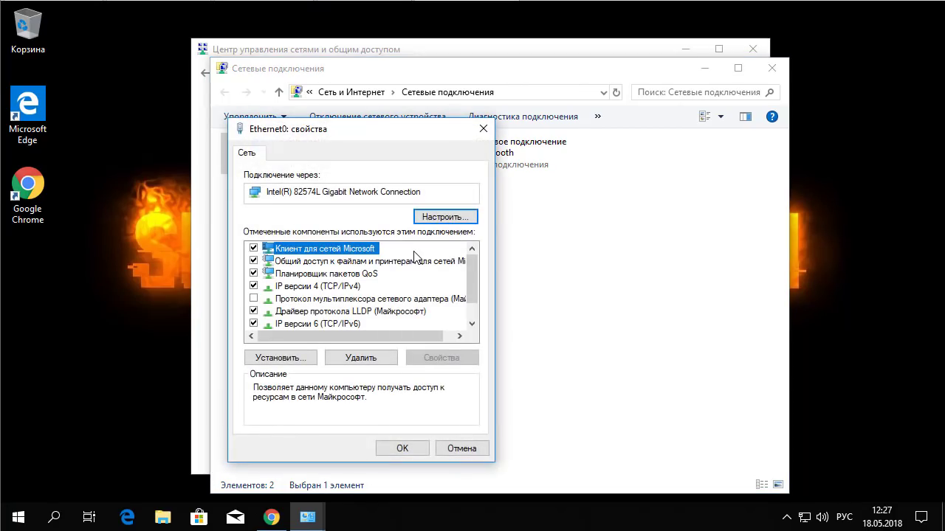
left_click(298, 288)
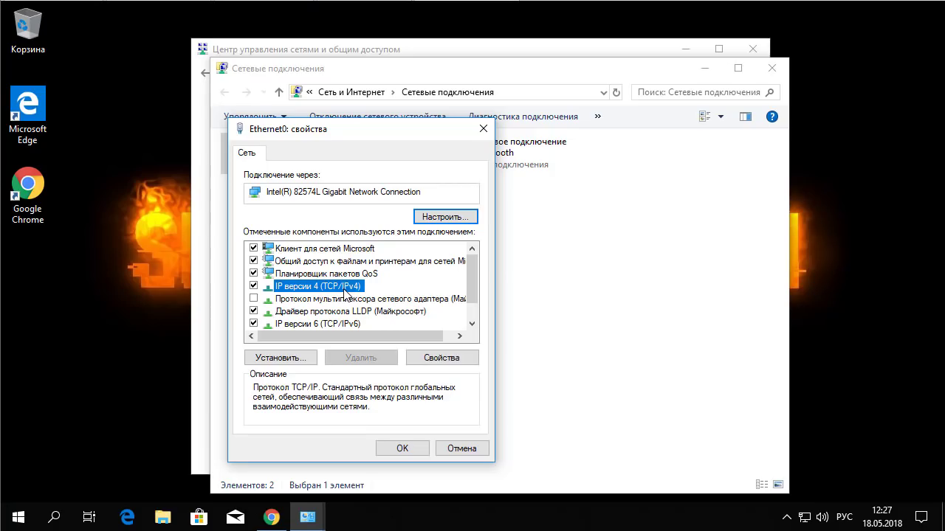
left_click(440, 358)
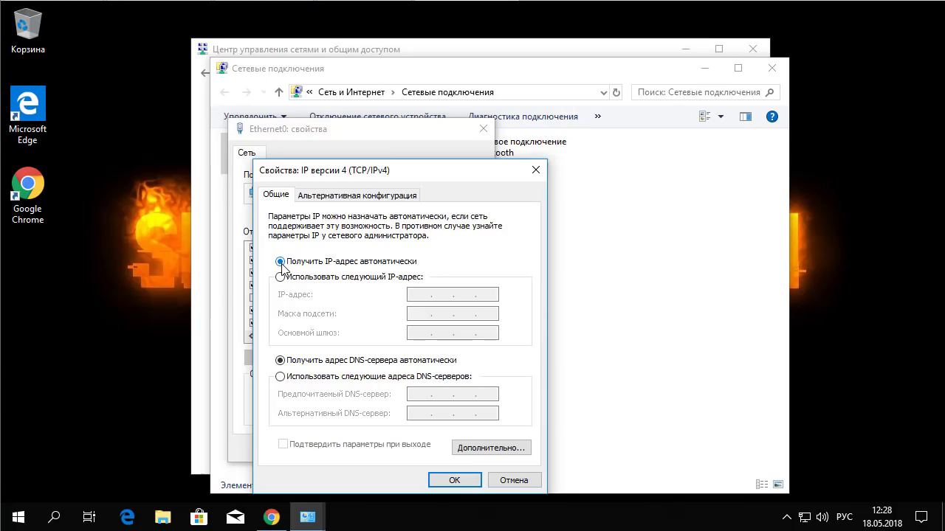
left_click(280, 377)
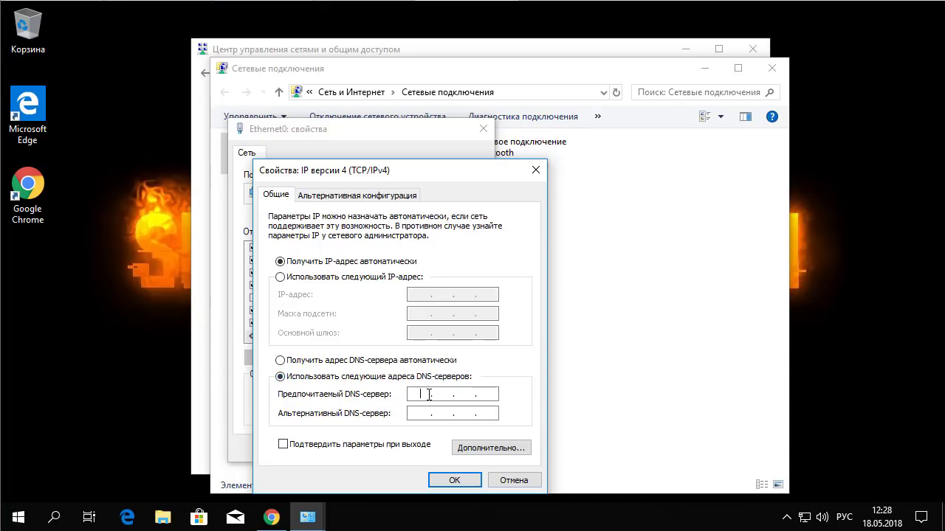
type("8.8.8.8")
left_click(423, 416)
type("8.8.4.4")
Step: Switch to Chrome, search Google for "быстрые dns серверы" in a new tab and highlight the public Google DNS entry
mouse_move(272, 518)
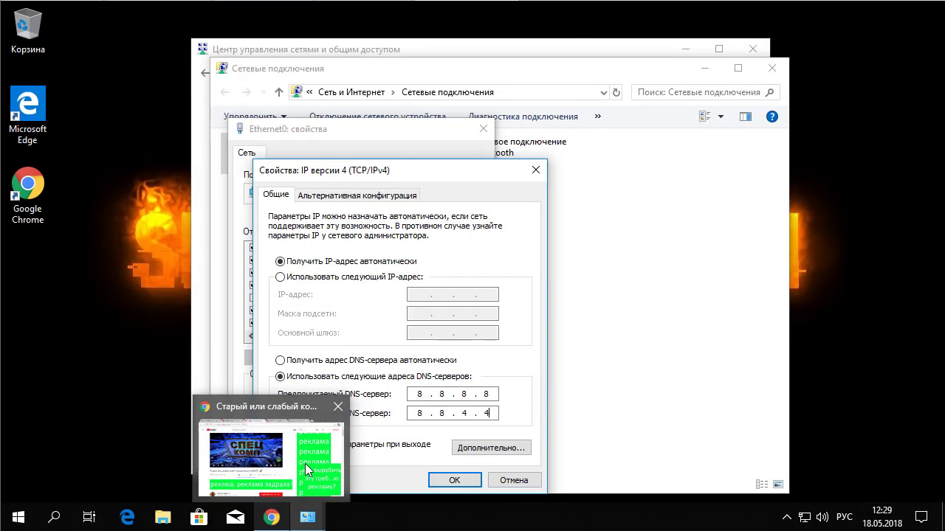
mouse_move(323, 449)
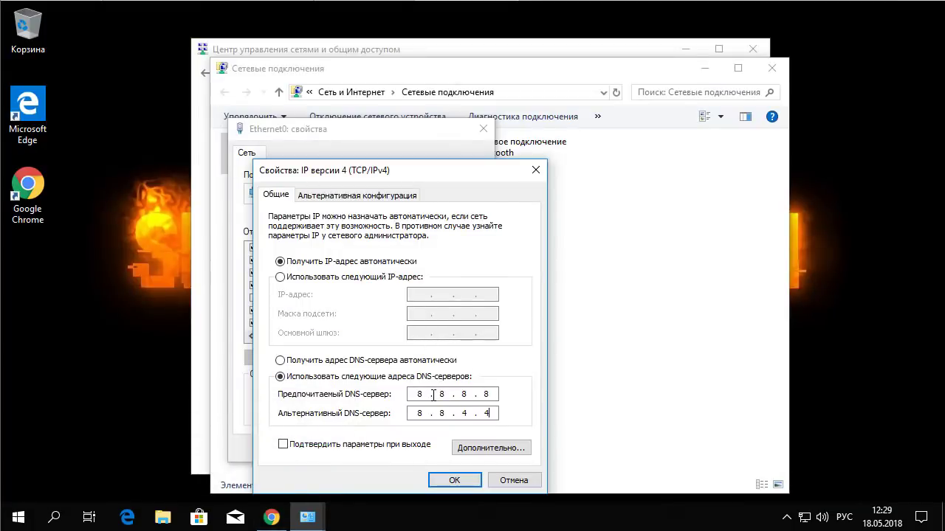
left_click(271, 517)
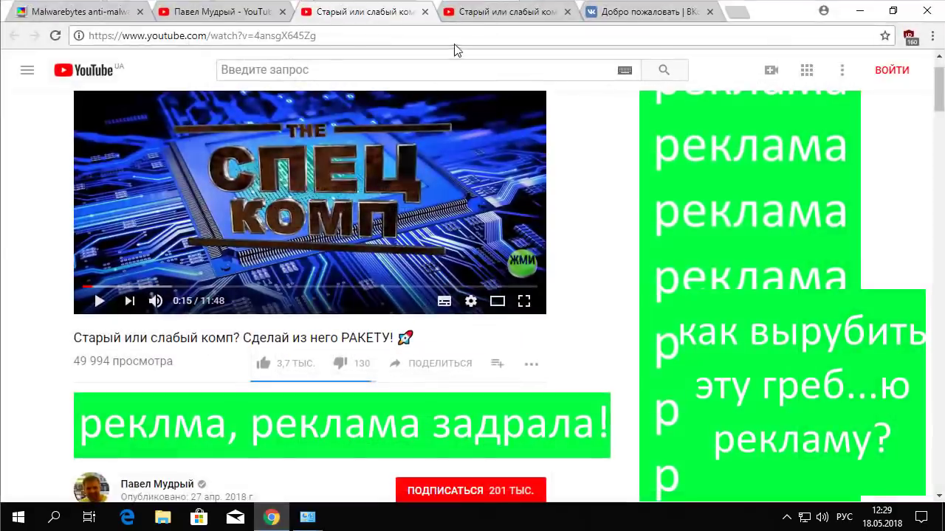
left_click(737, 14)
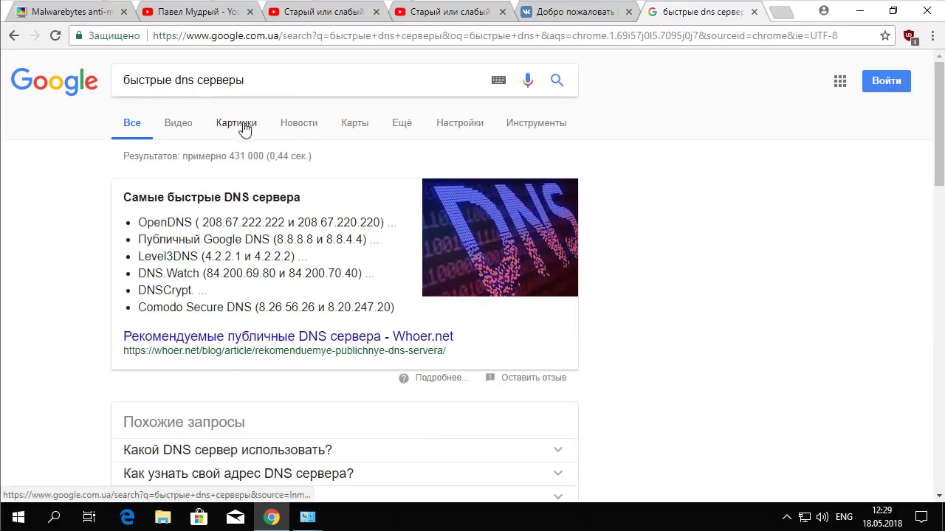
left_click_drag(139, 240, 369, 239)
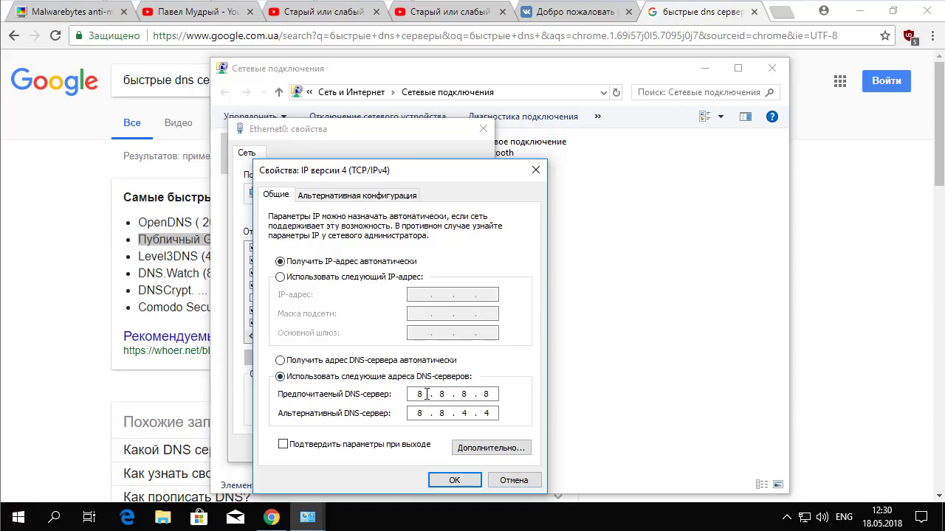
Step: Confirm the IPv4 settings and the Ethernet0 properties, and close the Network Connections window
left_click(454, 480)
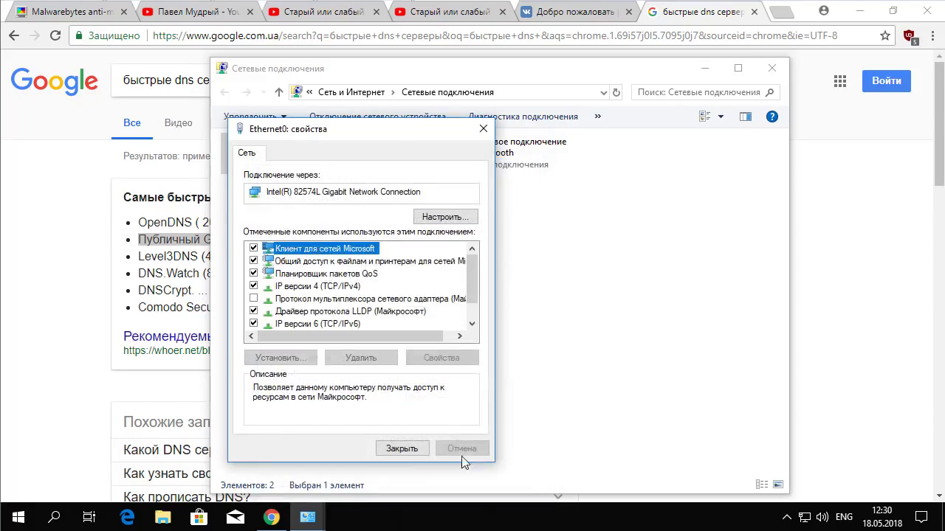
left_click(417, 448)
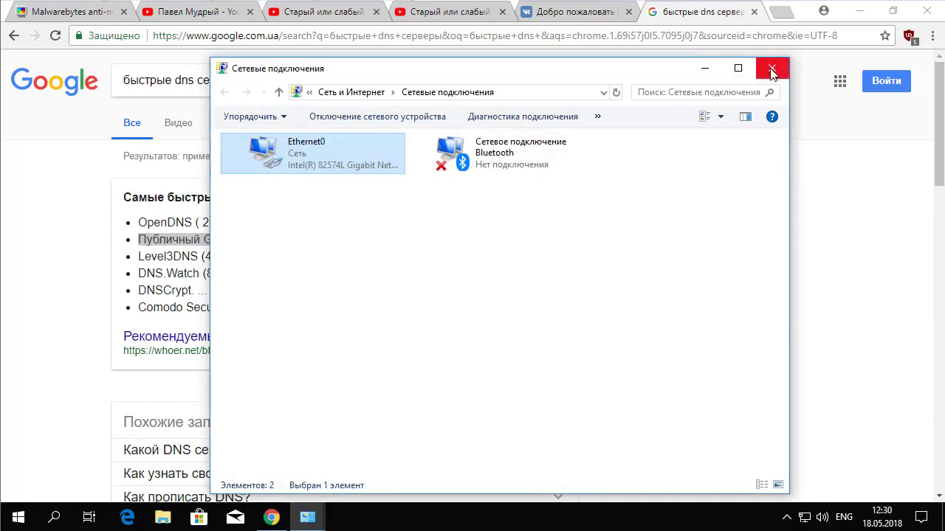
left_click(772, 68)
Step: Examine the ads on the YouTube video page, the VK login page and the Malwarebytes download page
left_click(286, 13)
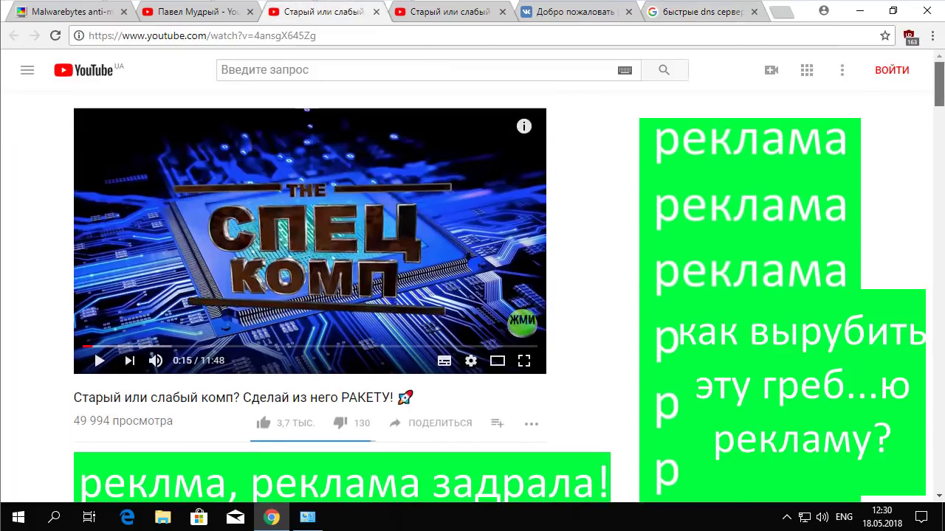
mouse_move(941, 104)
left_mouse_down()
mouse_move(941, 128)
mouse_move(941, 117)
left_mouse_up()
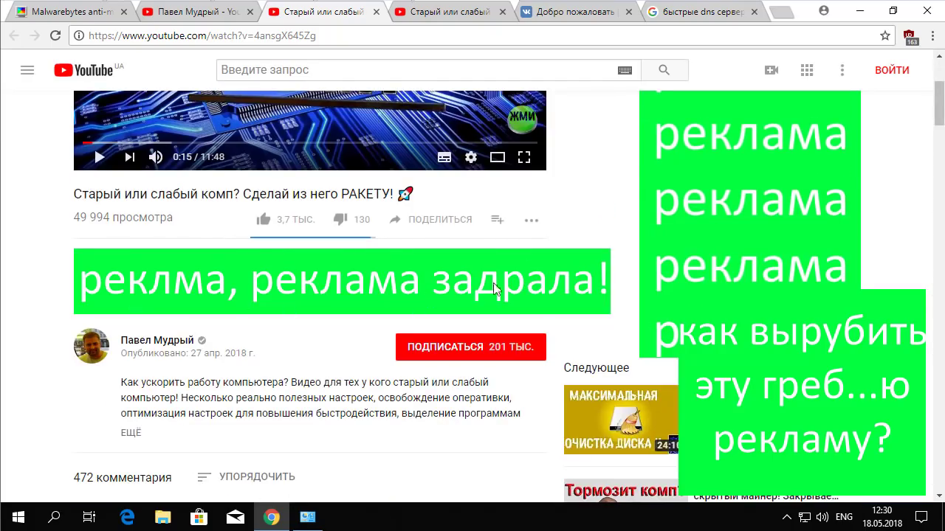
left_click_drag(941, 117, 941, 68)
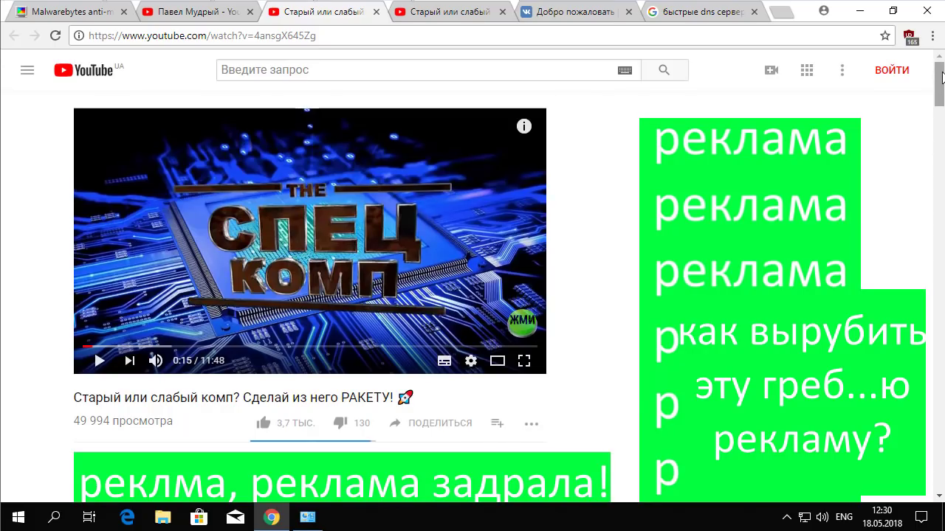
left_click(577, 22)
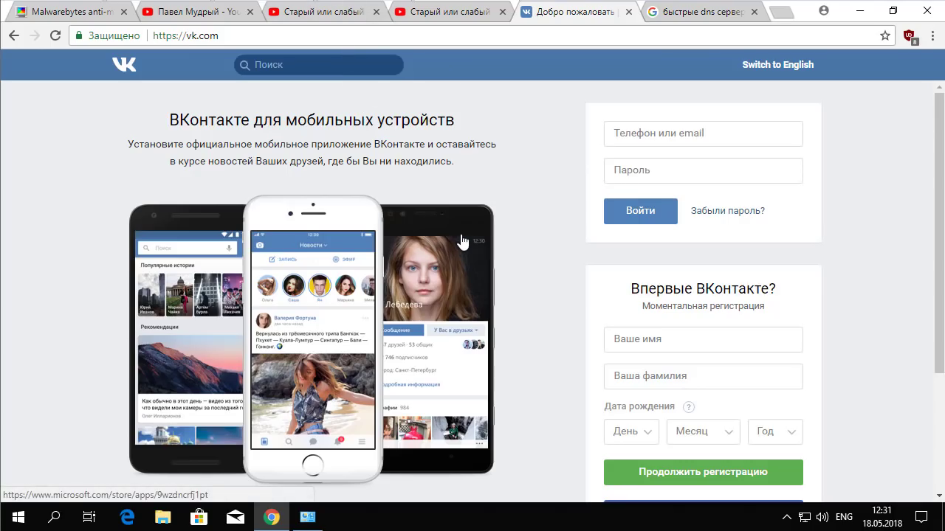
left_click(642, 135)
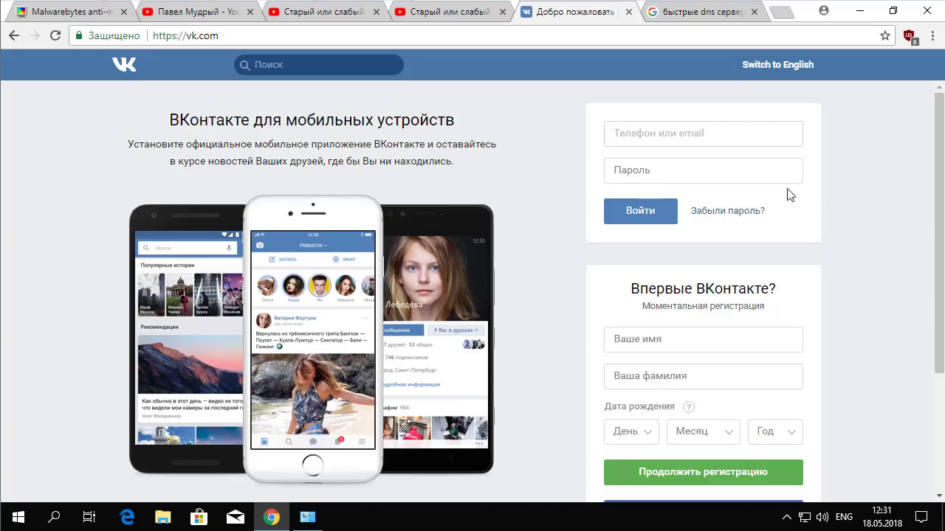
left_click(59, 16)
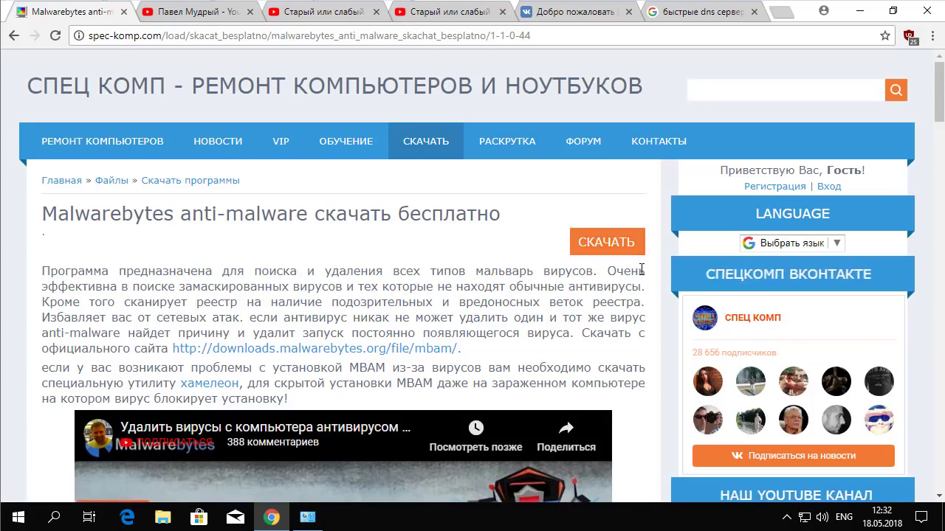
Step: Close the Network and Sharing Center window behind the browser and return to Chrome
left_click(860, 12)
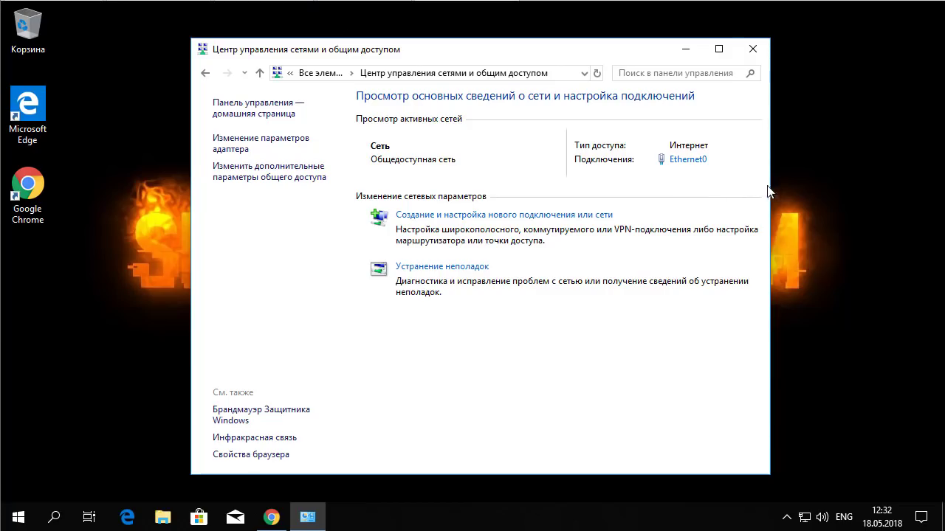
left_click(752, 48)
left_click(284, 517)
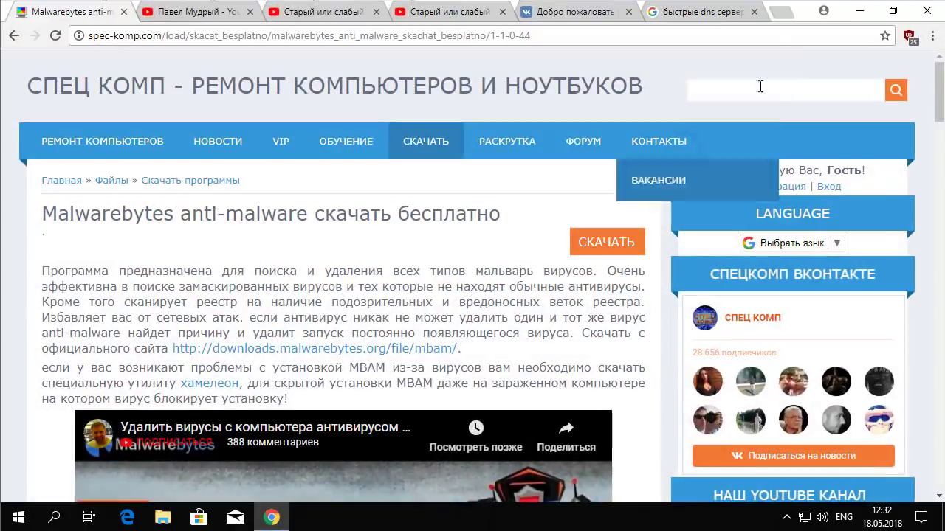
Step: Open the router's settings page at 192.168.0.1 in a new tab
left_click(782, 12)
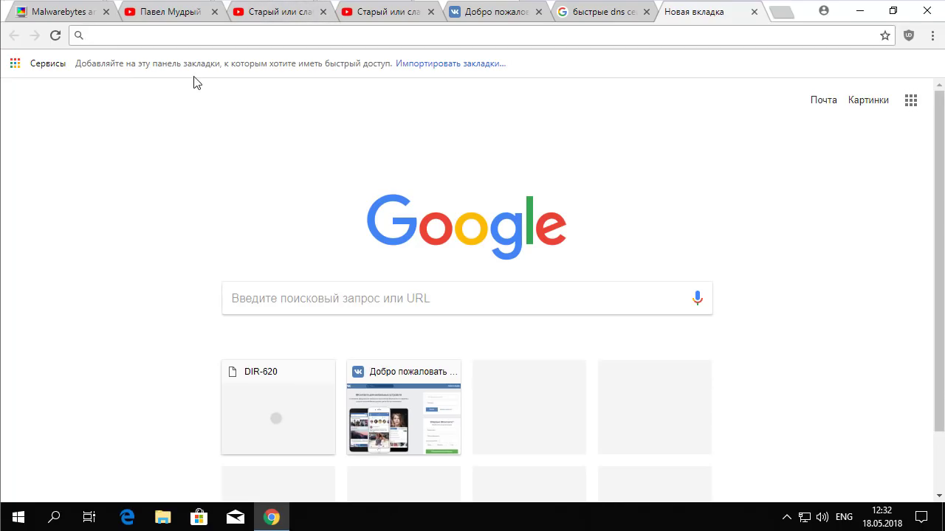
type("192.168.0.1")
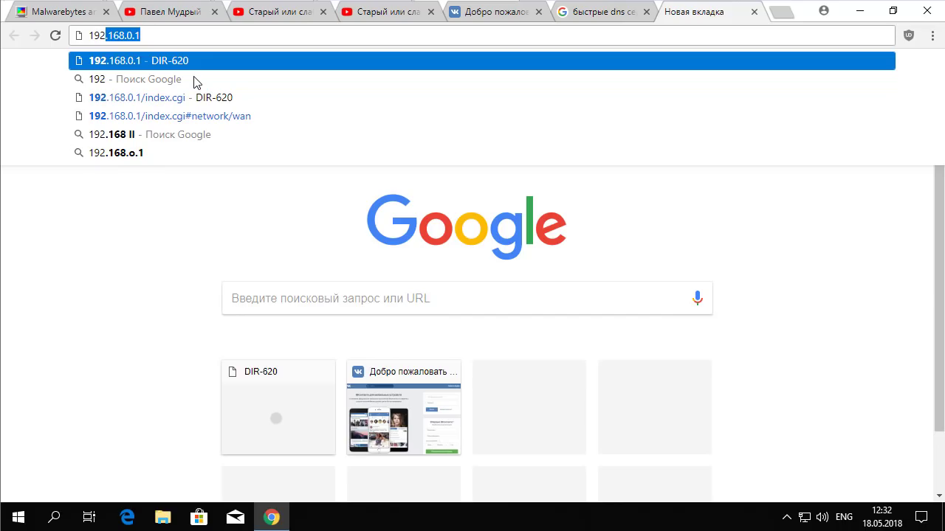
left_click(154, 35)
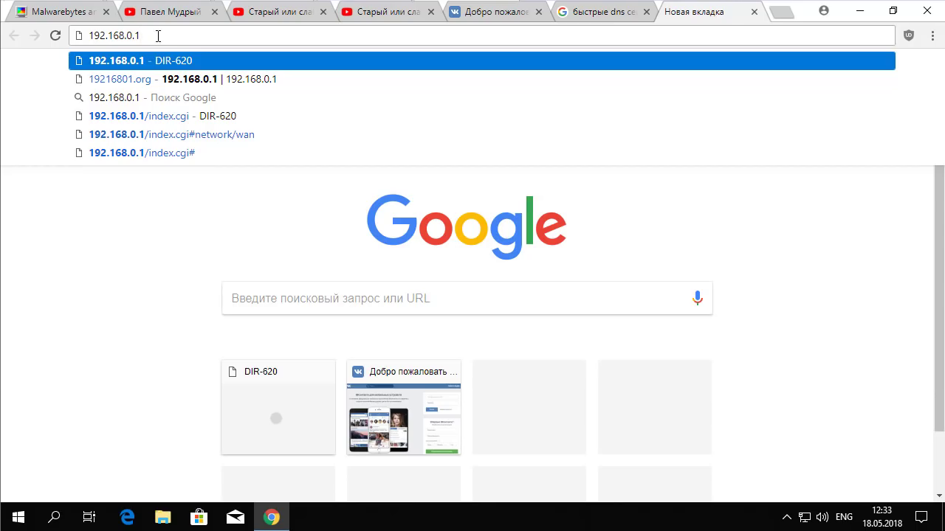
key("Return")
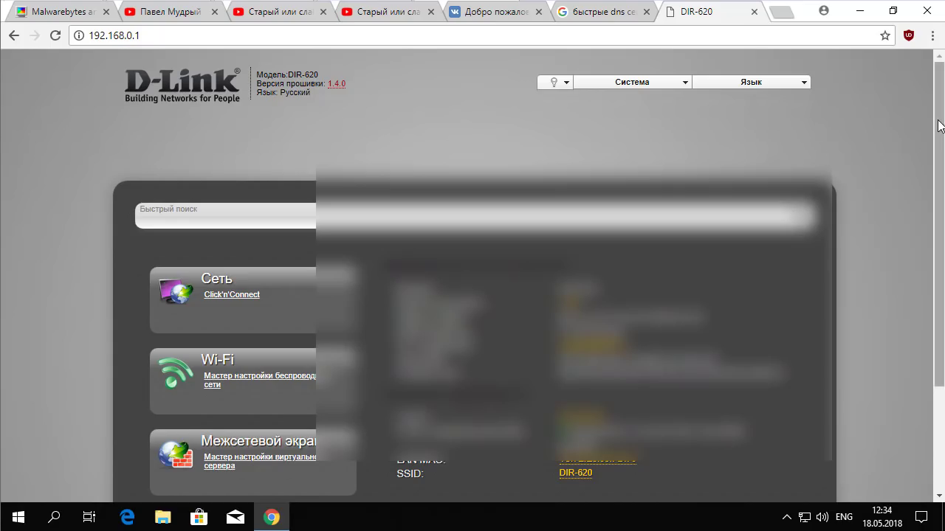
Step: Open the dynamic_Ports:5_1 WAN connection from the router's advanced settings and bring its IP section with the DNS server fields into view
left_click_drag(941, 184, 942, 288)
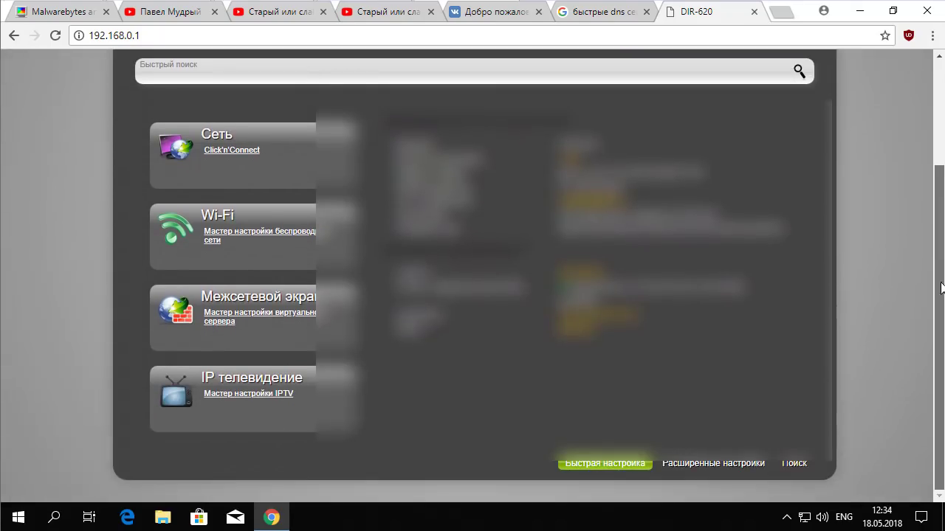
left_click(697, 465)
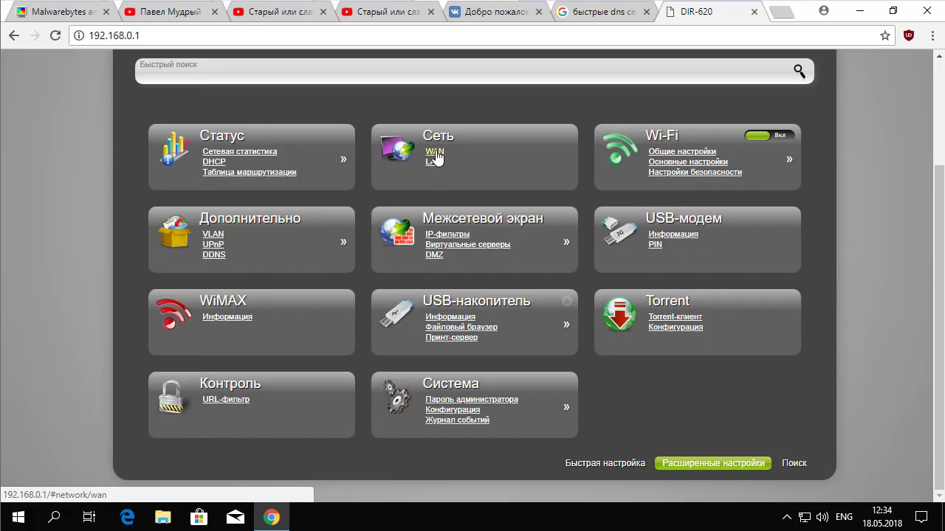
left_click(435, 152)
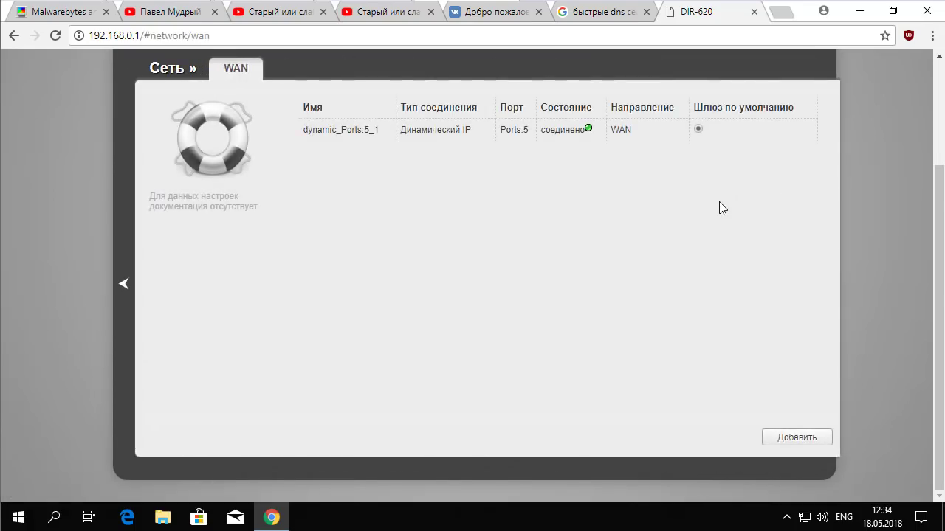
left_click(461, 134)
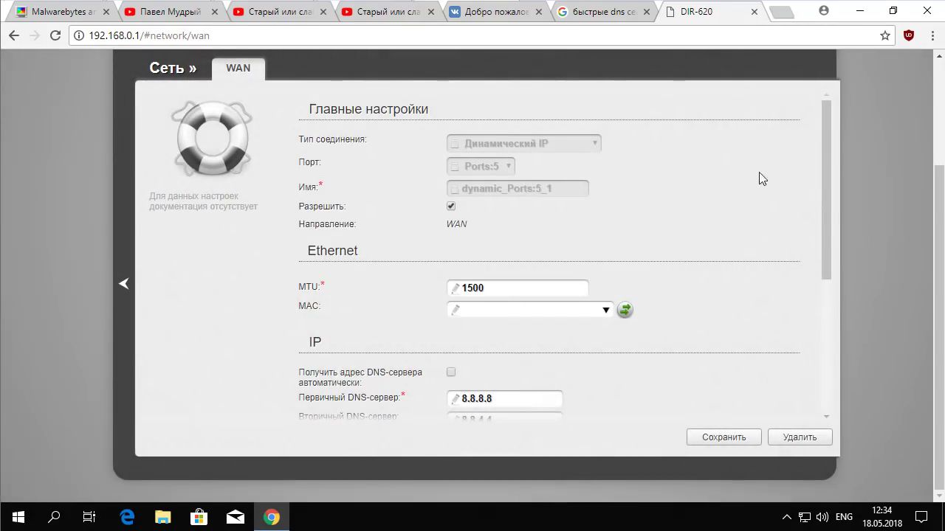
left_click_drag(826, 152, 827, 245)
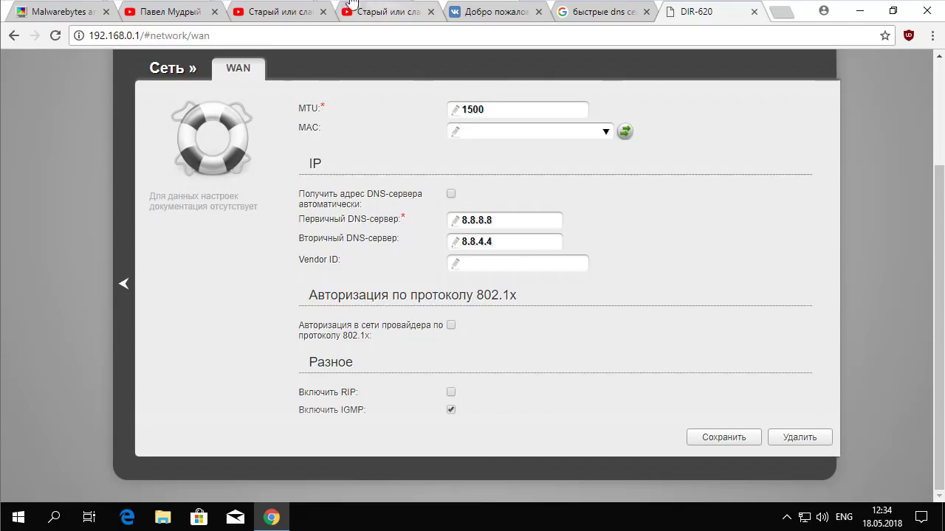
Step: Check the YouTube video page and the VK login page for ads, and return to the router's WAN settings
left_click(299, 14)
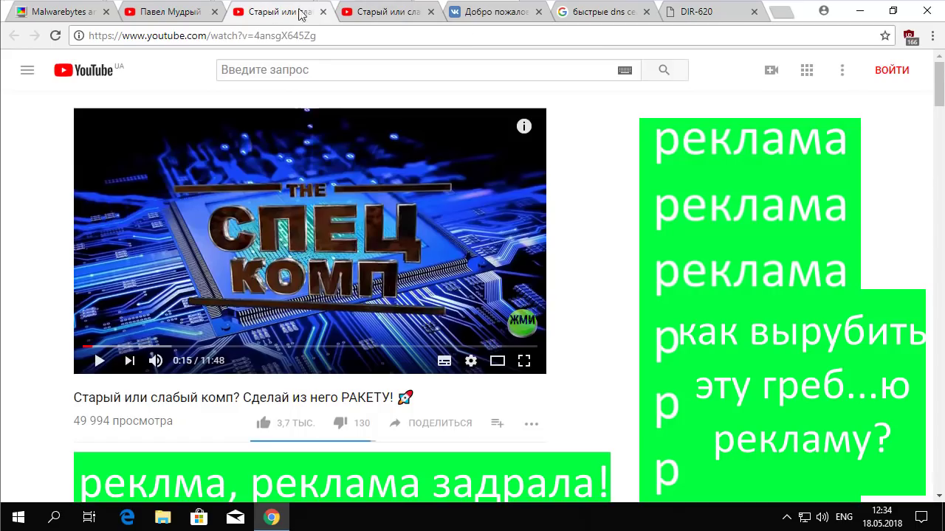
left_click(484, 14)
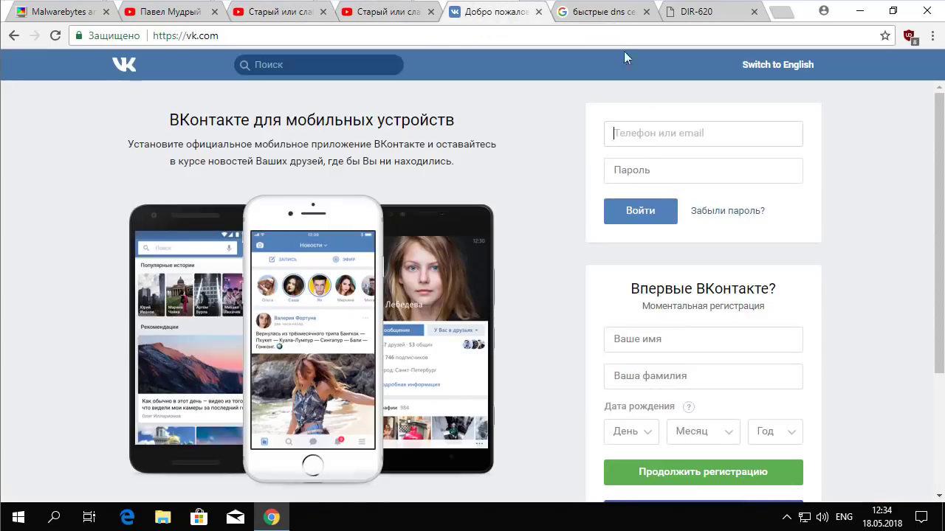
left_click(691, 13)
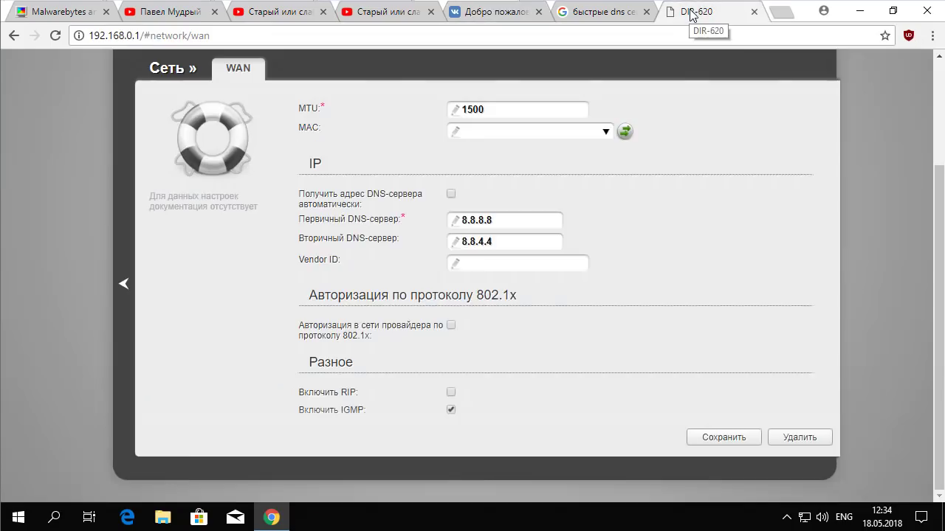
Step: Examine the router's primary and secondary DNS server fields and the save and reboot options of its system commands
left_click(491, 219)
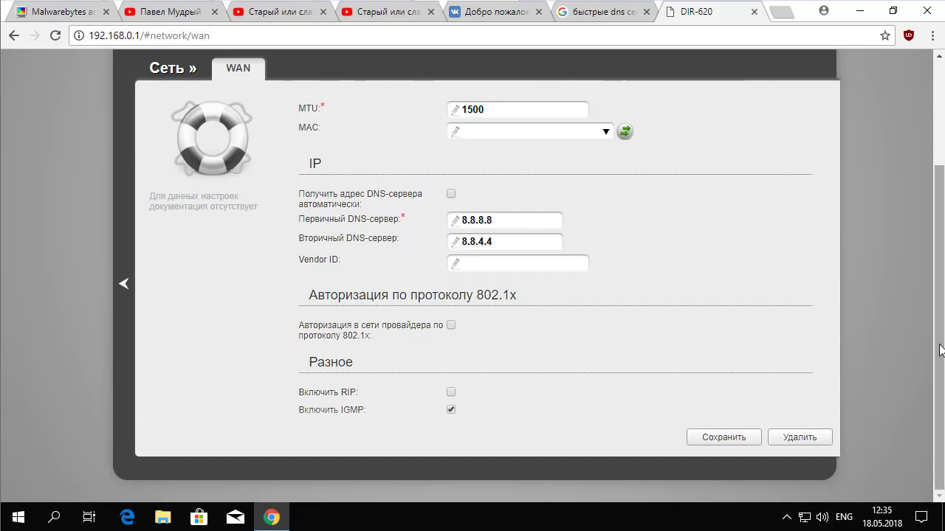
scroll(942, 350, "up", 2)
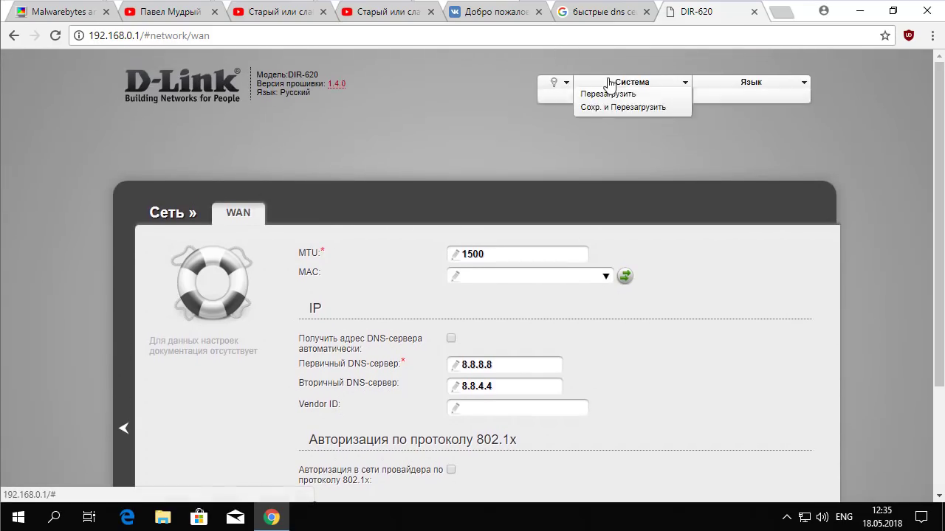
left_click(603, 83)
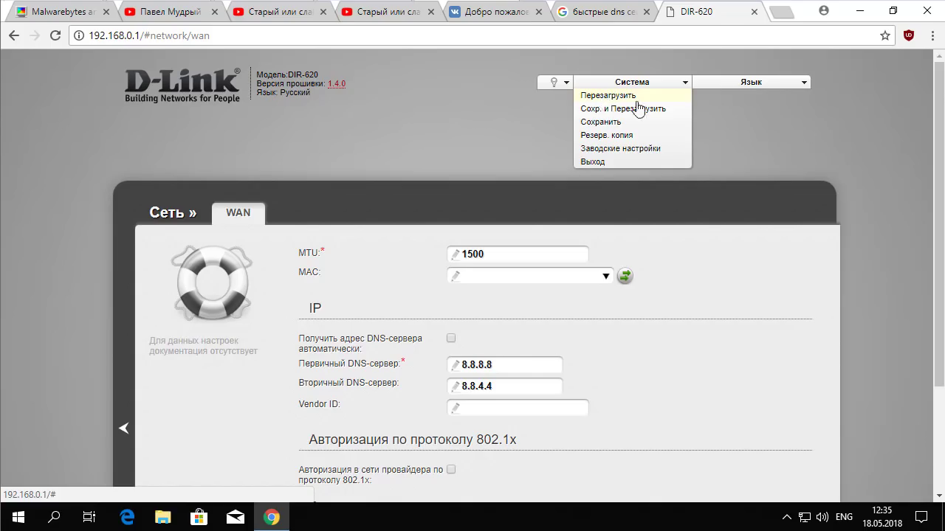
scroll(935, 266, "down", 2)
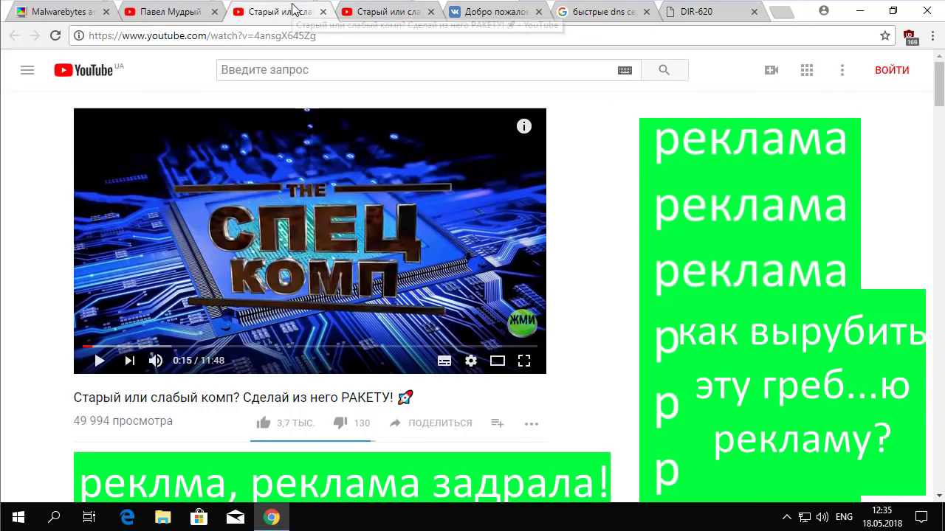
Step: Compare the ads on the two YouTube video tabs, and close the DIR-620 router tab
left_click(382, 17)
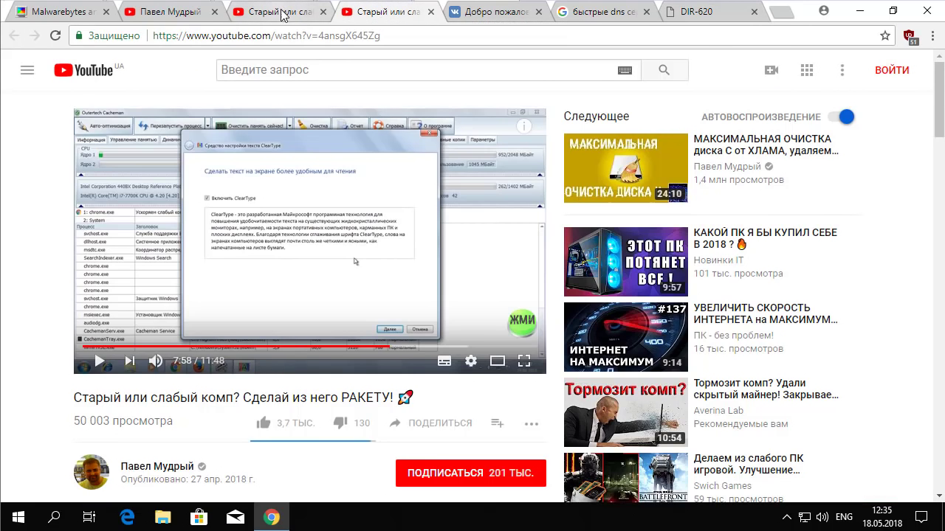
left_click(283, 16)
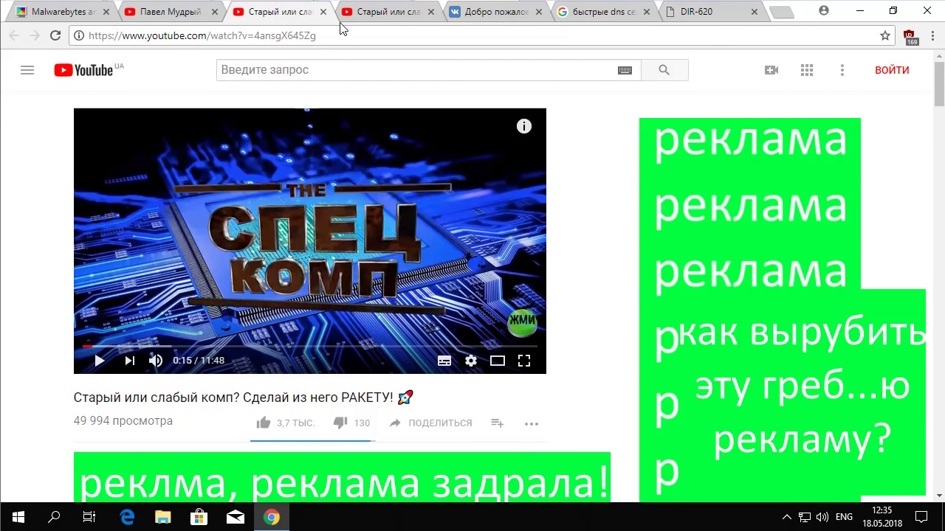
left_click_drag(936, 89, 934, 104)
left_click(712, 15)
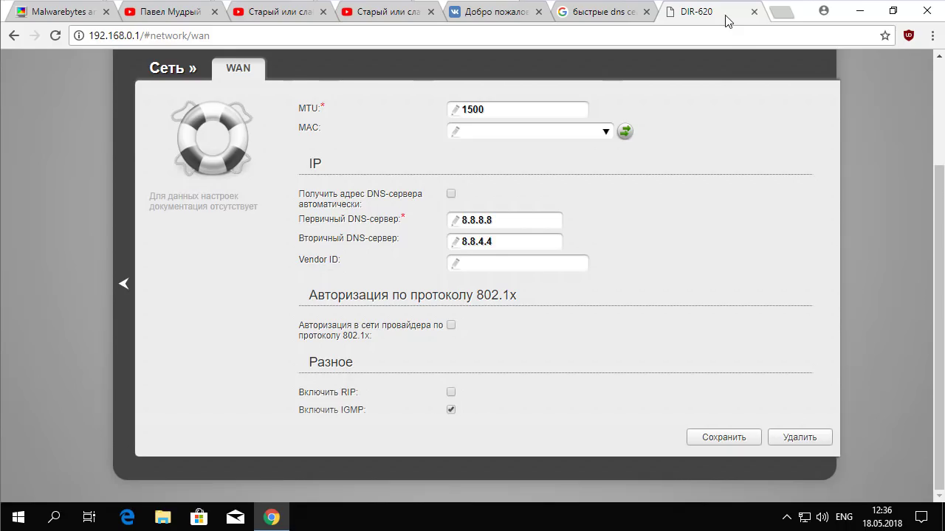
left_click(753, 12)
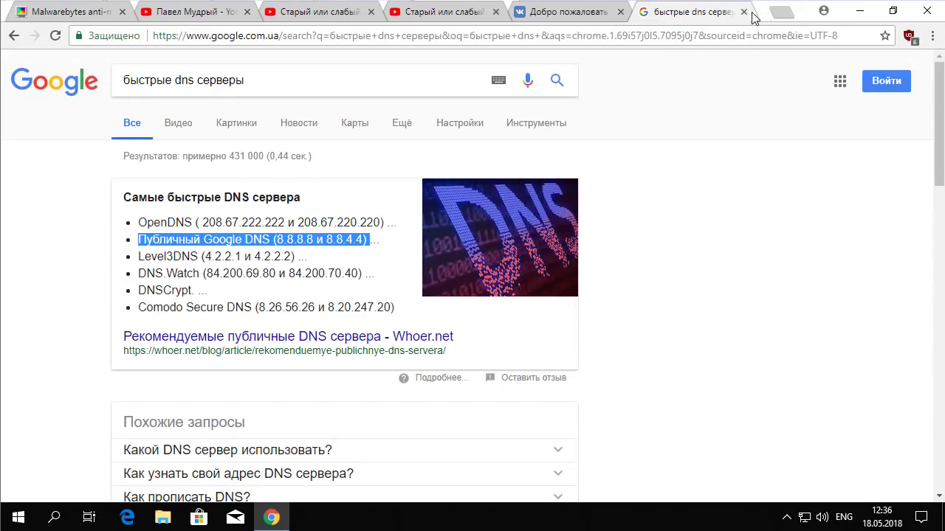
Step: Look at the browser's profile options, turn on the bookmarks bar and open the bookmark manager
left_click(824, 15)
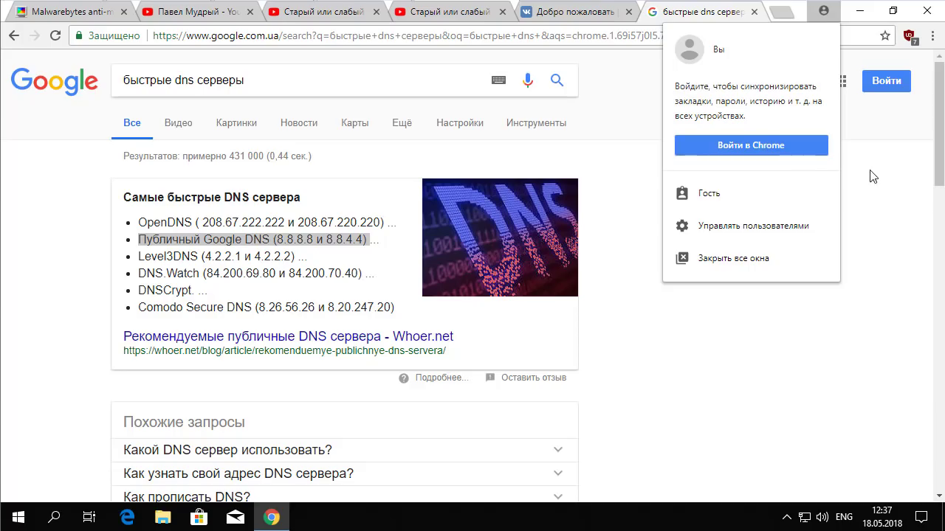
left_click(932, 38)
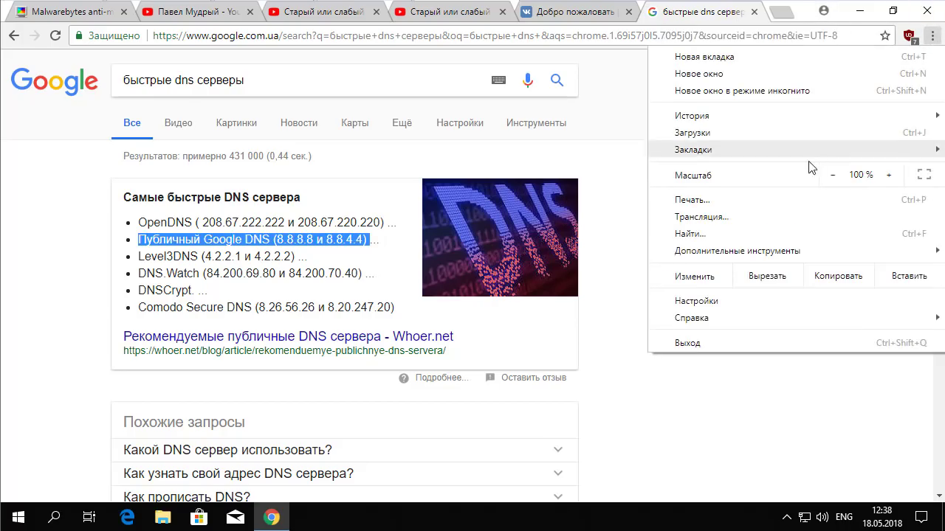
mouse_move(809, 156)
key("ctrl+shift+b")
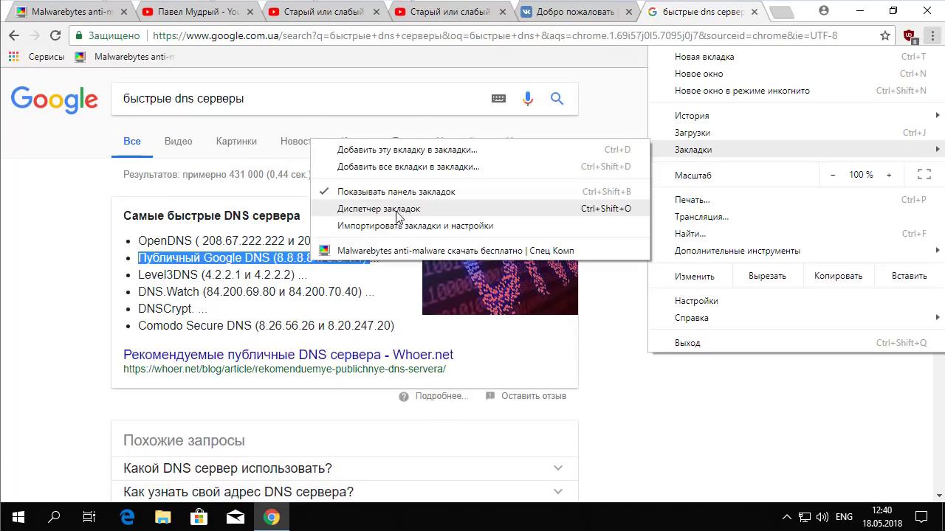
key("ctrl+shift+o")
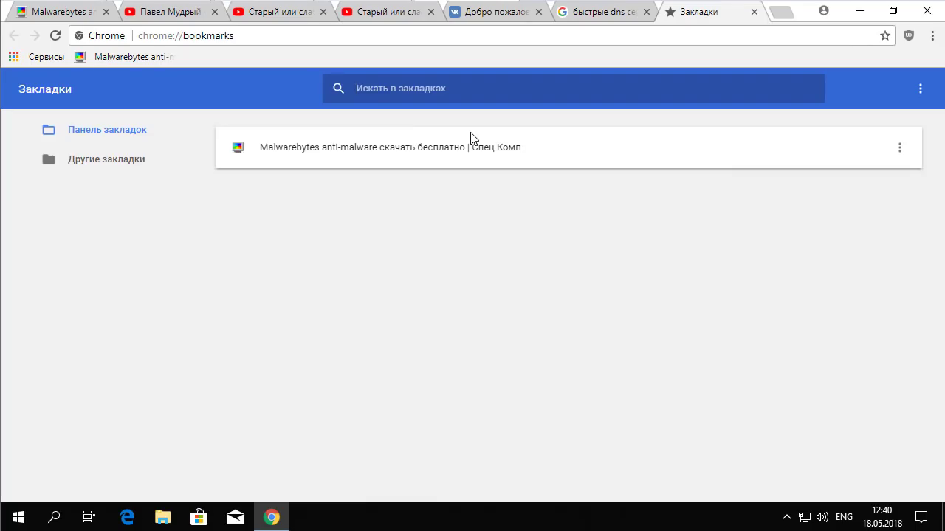
Step: Export the bookmarks to the desktop as the HTML file bookmarks_18.05.2018
left_click(920, 95)
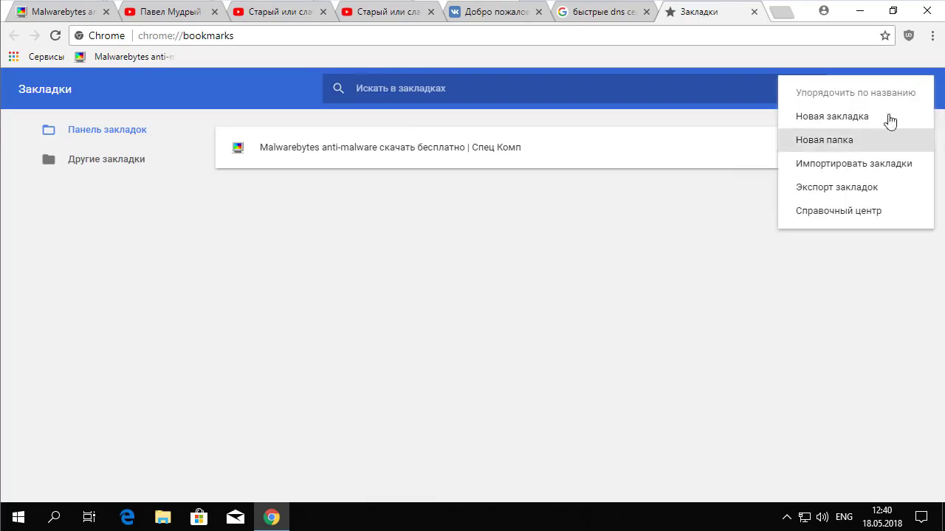
left_click(835, 193)
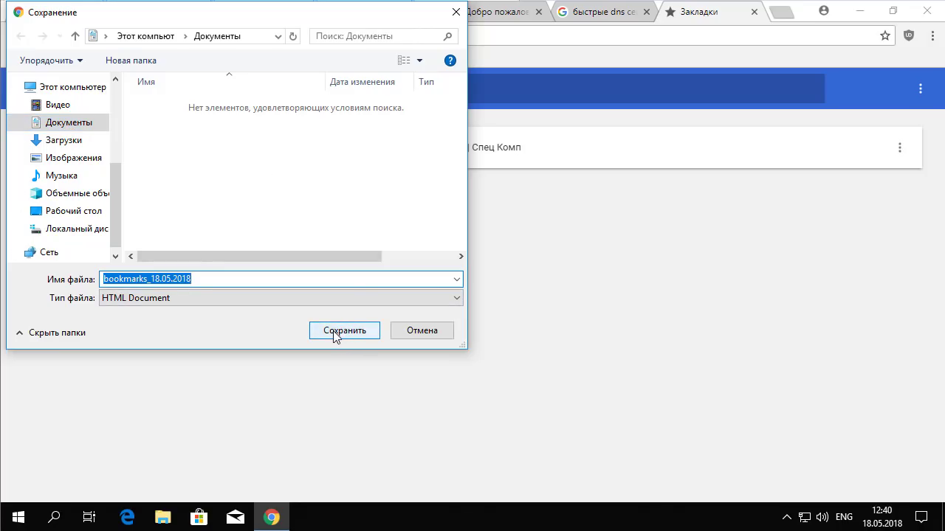
scroll(60, 185, "down", 1)
left_click(59, 188)
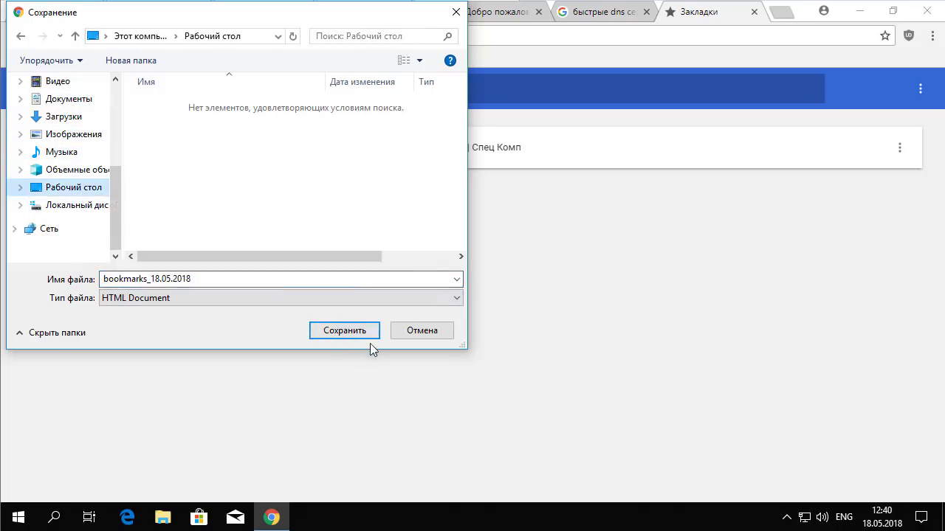
left_click(352, 332)
Step: Check the exported bookmarks file on the desktop and return to the Chrome window
left_click(858, 12)
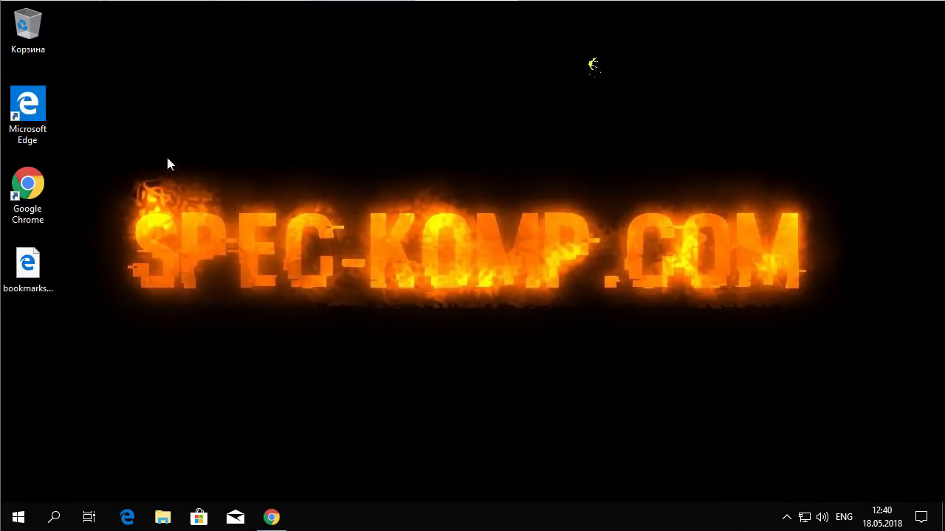
left_click(27, 267)
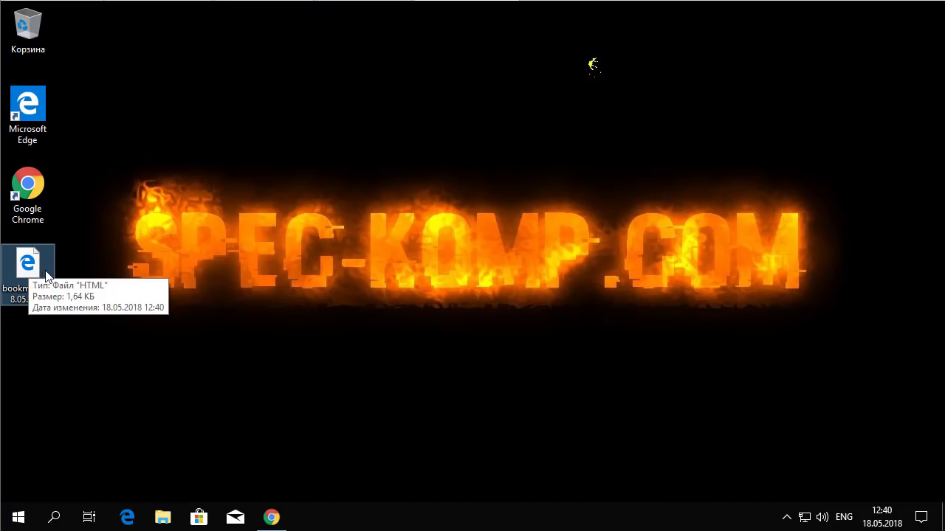
left_click(279, 521)
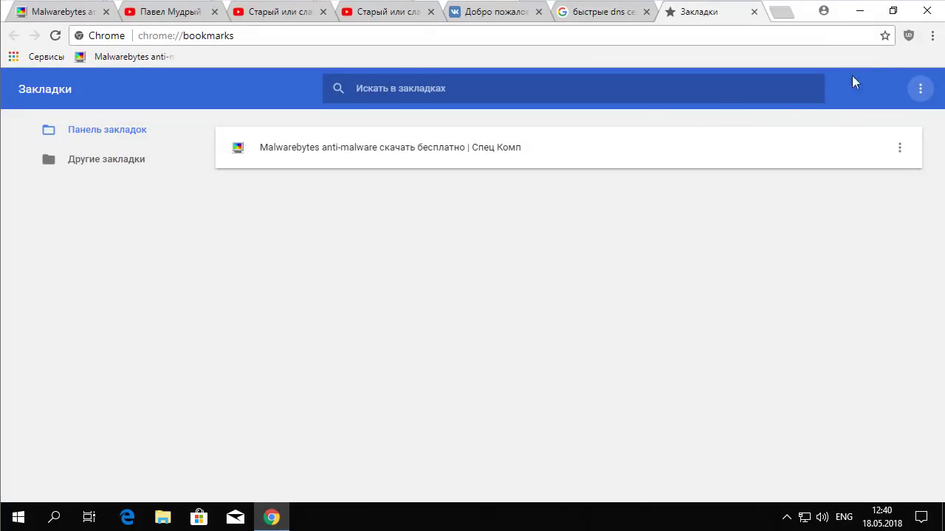
Step: View the option for removing the current user in Chrome's user manager, and close the manager without removing the user
left_click(823, 12)
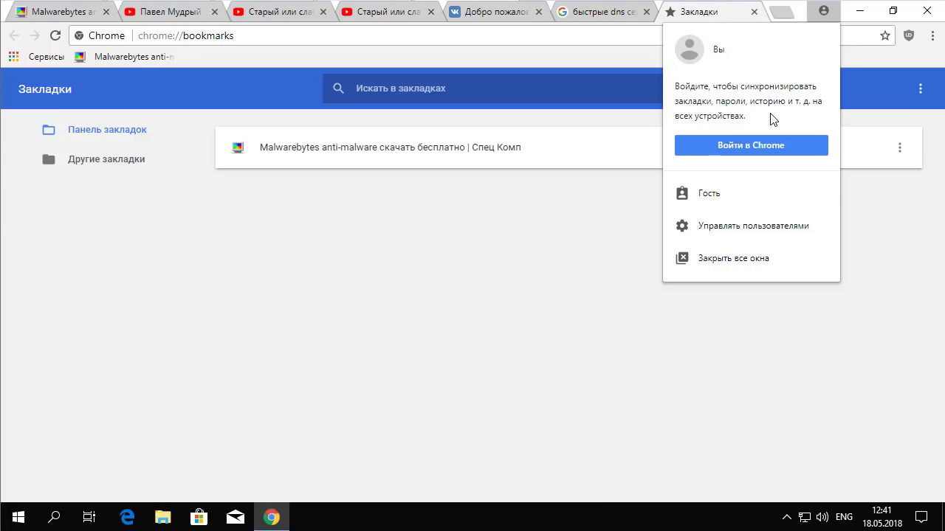
left_click(722, 226)
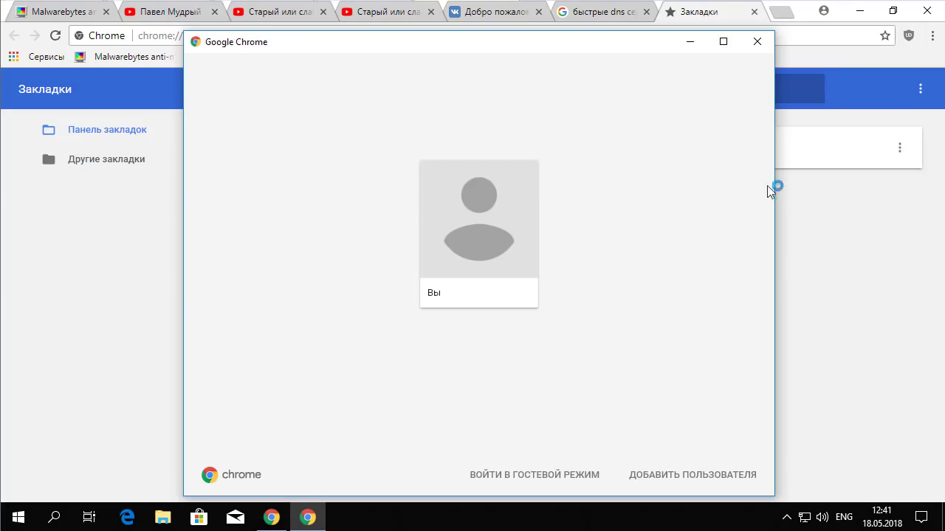
left_click(757, 41)
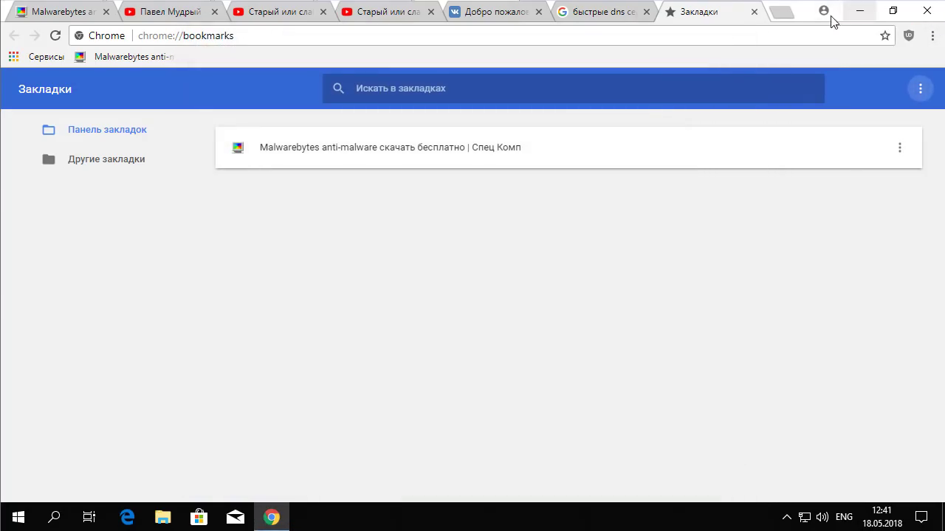
left_click(824, 11)
left_click(760, 225)
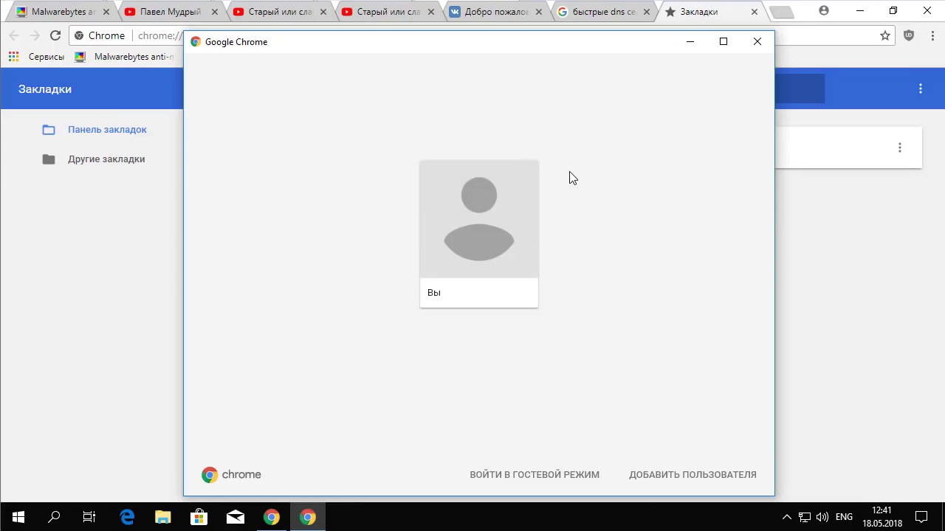
left_click(529, 171)
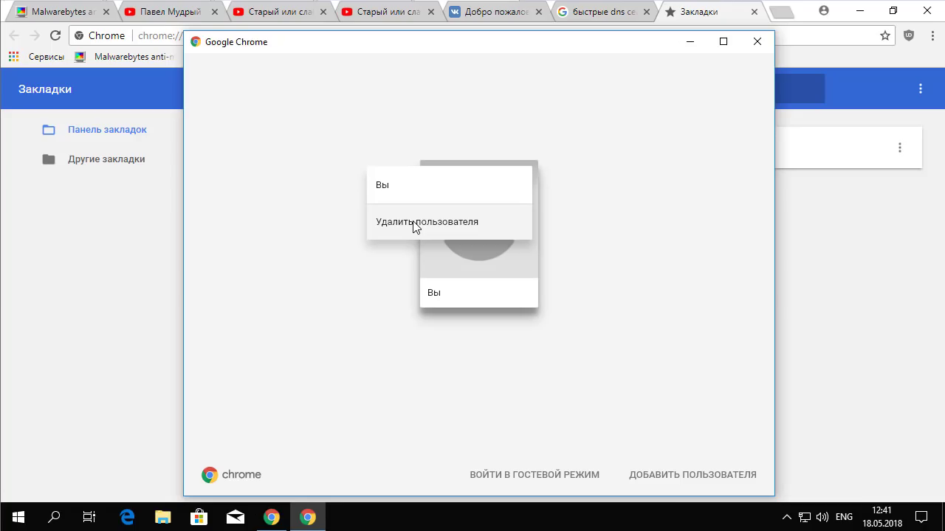
left_click(757, 41)
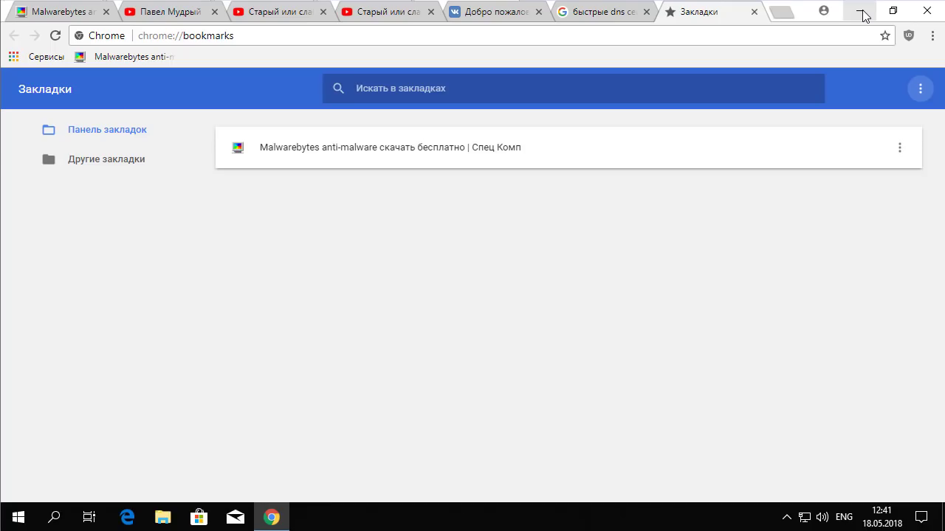
Step: Browse the uploaded videos on the YouTube channel page
left_click(159, 12)
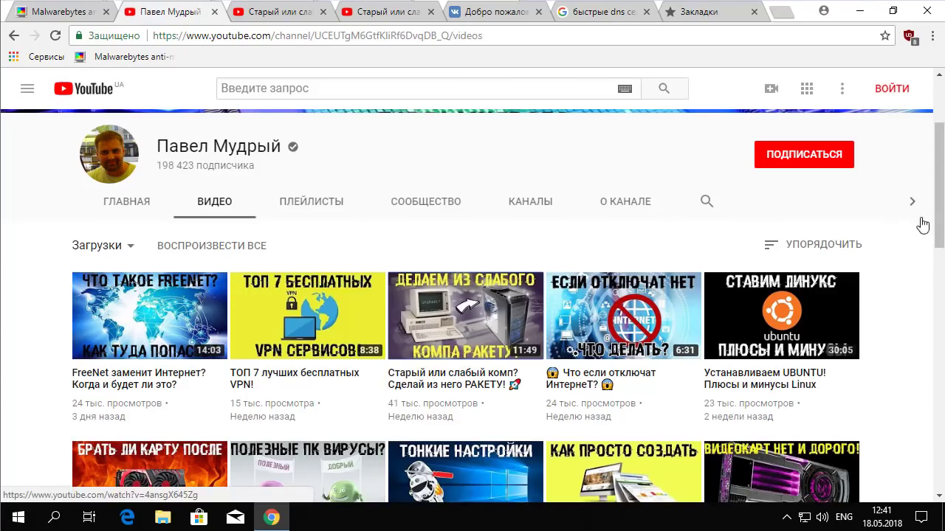
left_click_drag(939, 221, 941, 177)
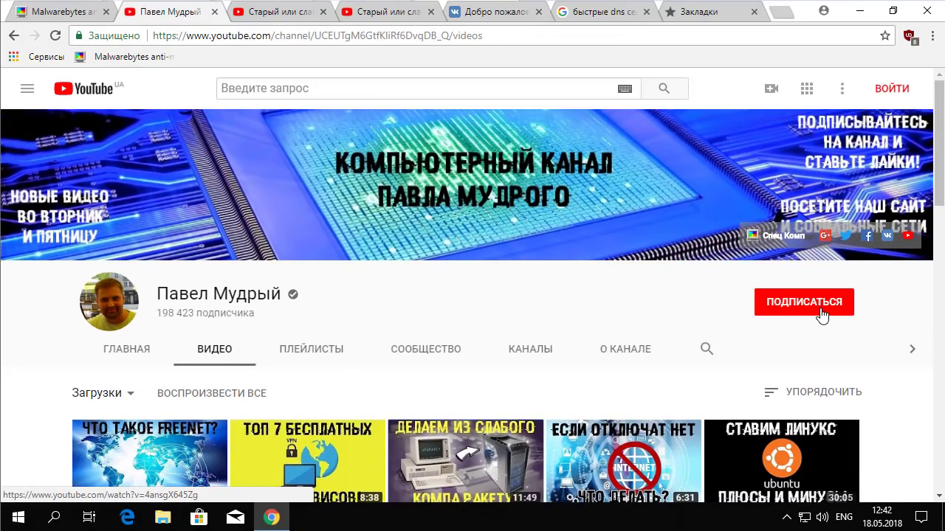
scroll(362, 328, "down", 4)
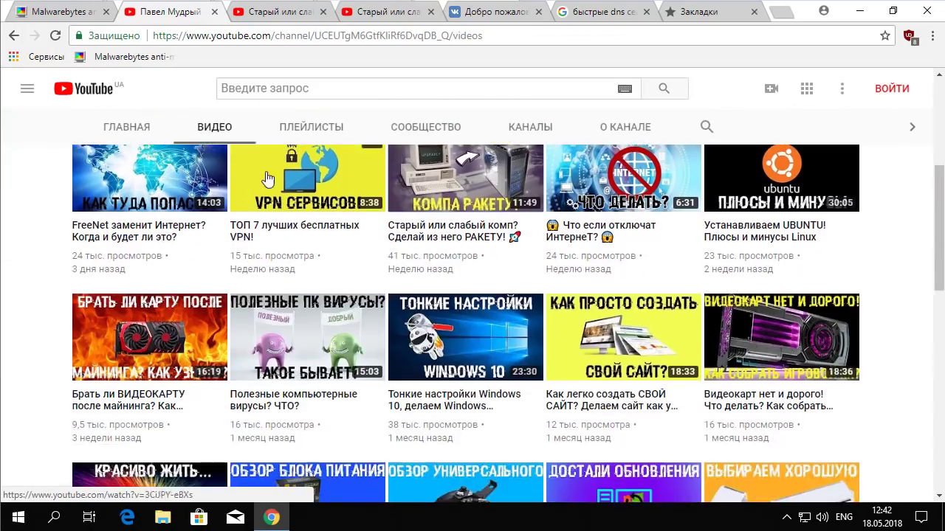